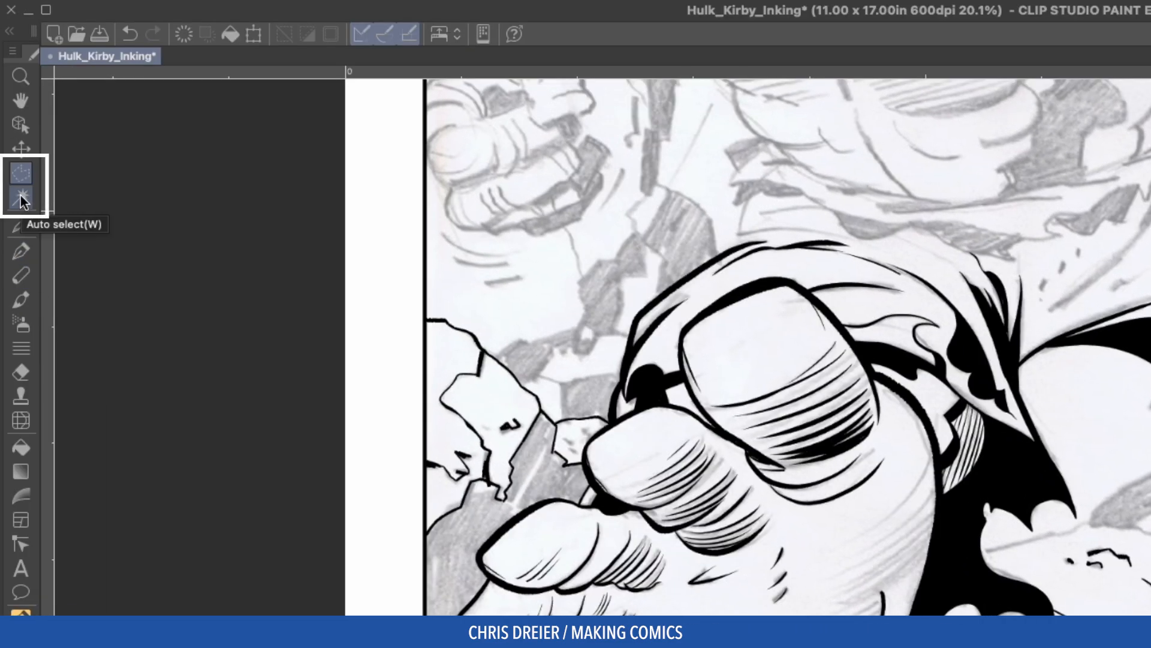
Step: Examine the pixel edges of the inked outline beside the big toe up close, and return to the full foot
left_click(22, 198)
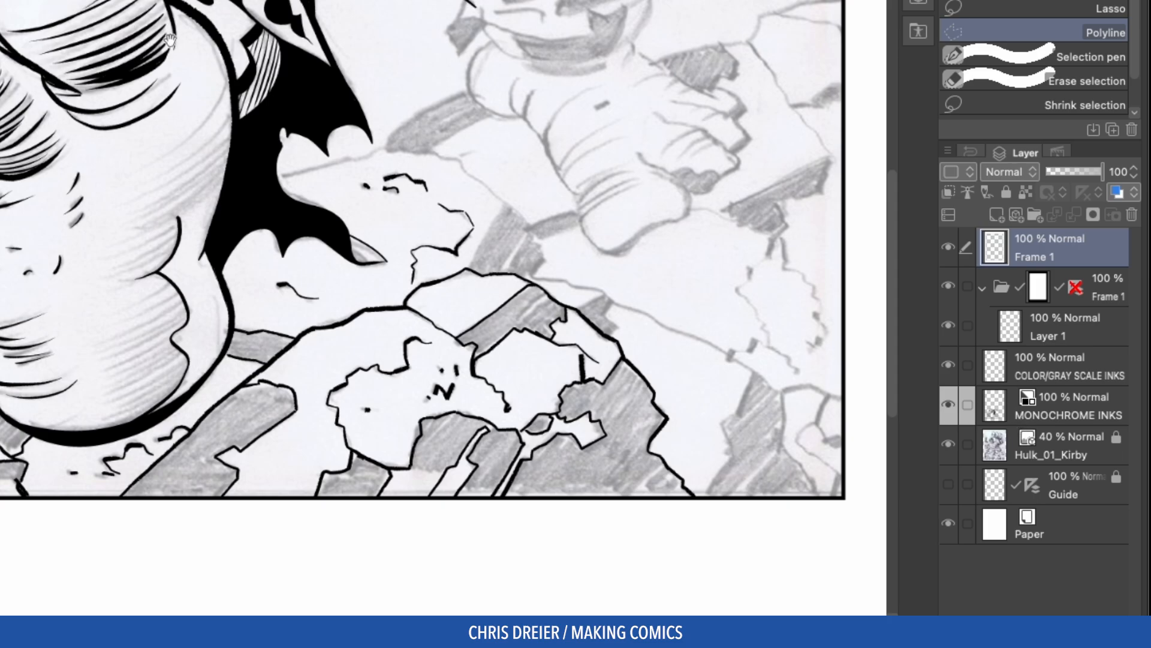
left_click_drag(155, 23, 246, 134)
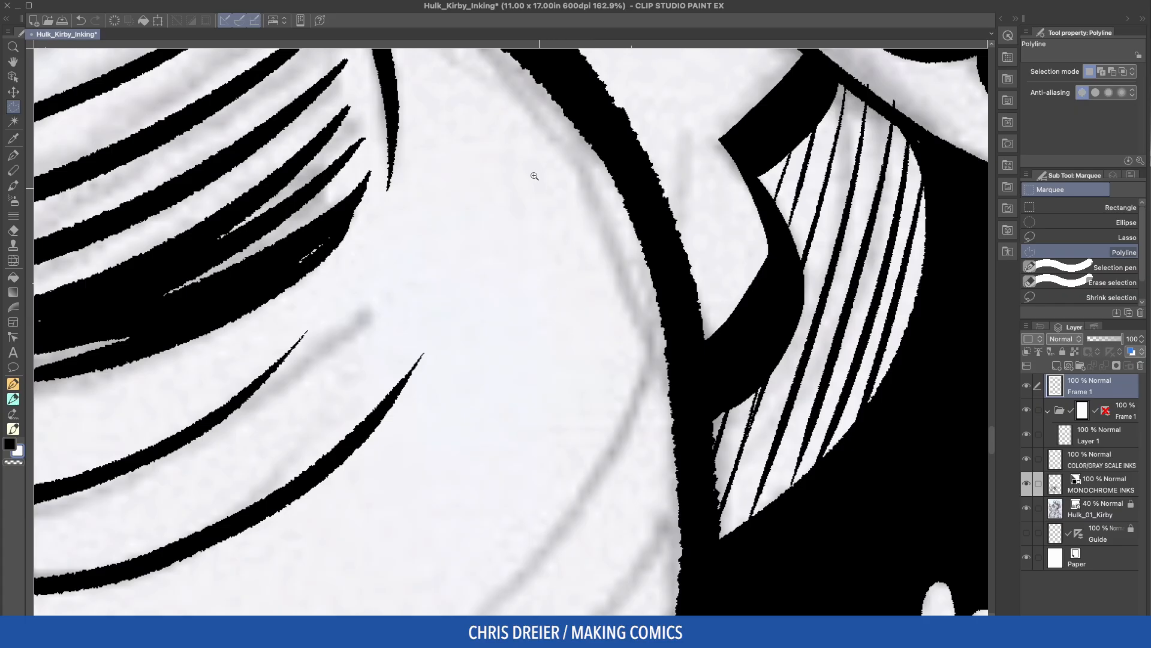
left_click_drag(535, 176, 706, 318)
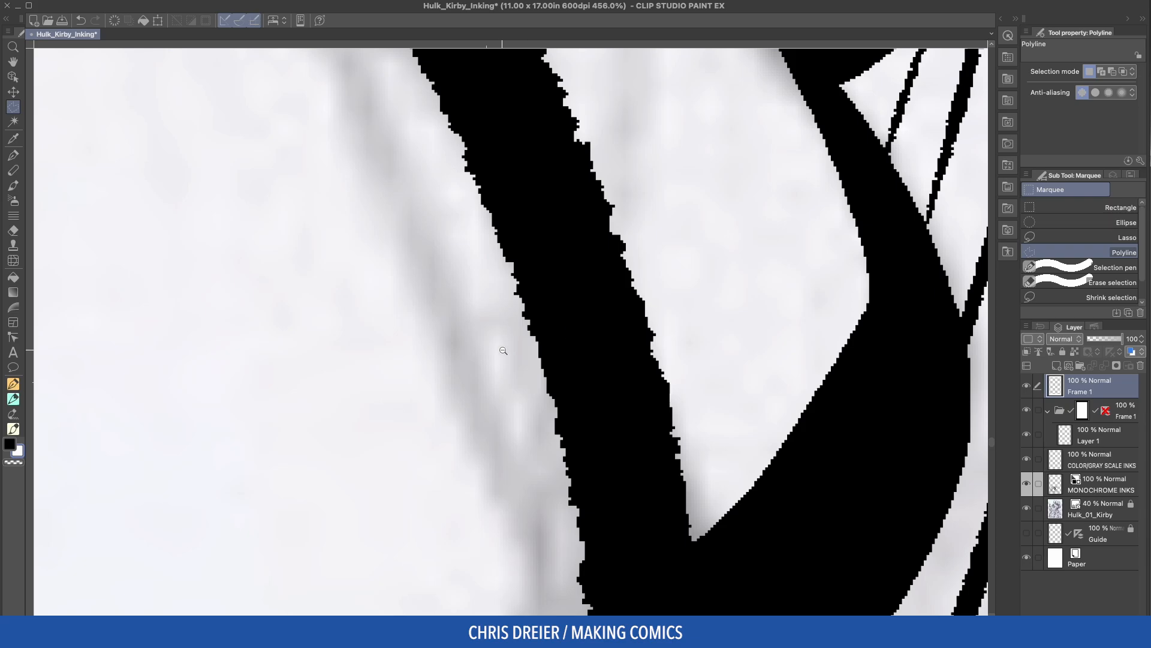
key("ctrl+minus")
key("ctrl+minus")
key("ctrl+minus")
key("ctrl+minus")
key("ctrl+minus")
key("ctrl+minus")
key("ctrl+minus")
left_click_drag(434, 367, 506, 307)
key("ctrl+minus")
key("ctrl+minus")
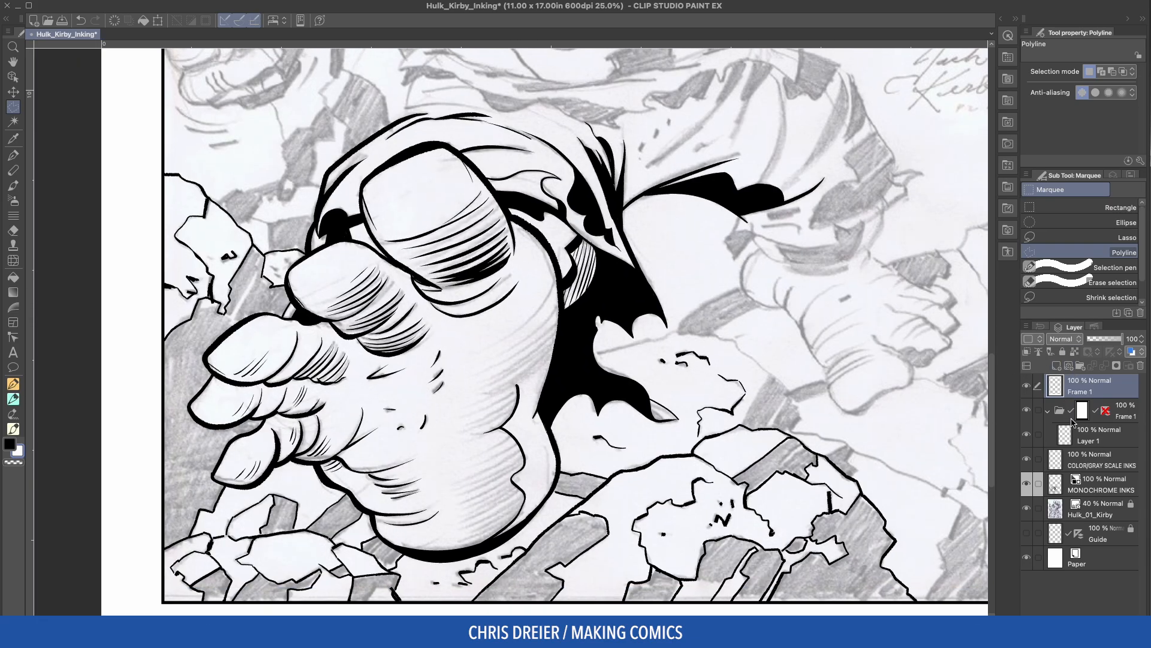
Step: Make the COLOR/GRAY SCALE INKS layer active and review its expression color and the Real G-Pen's anti-aliasing options
left_click(1089, 466)
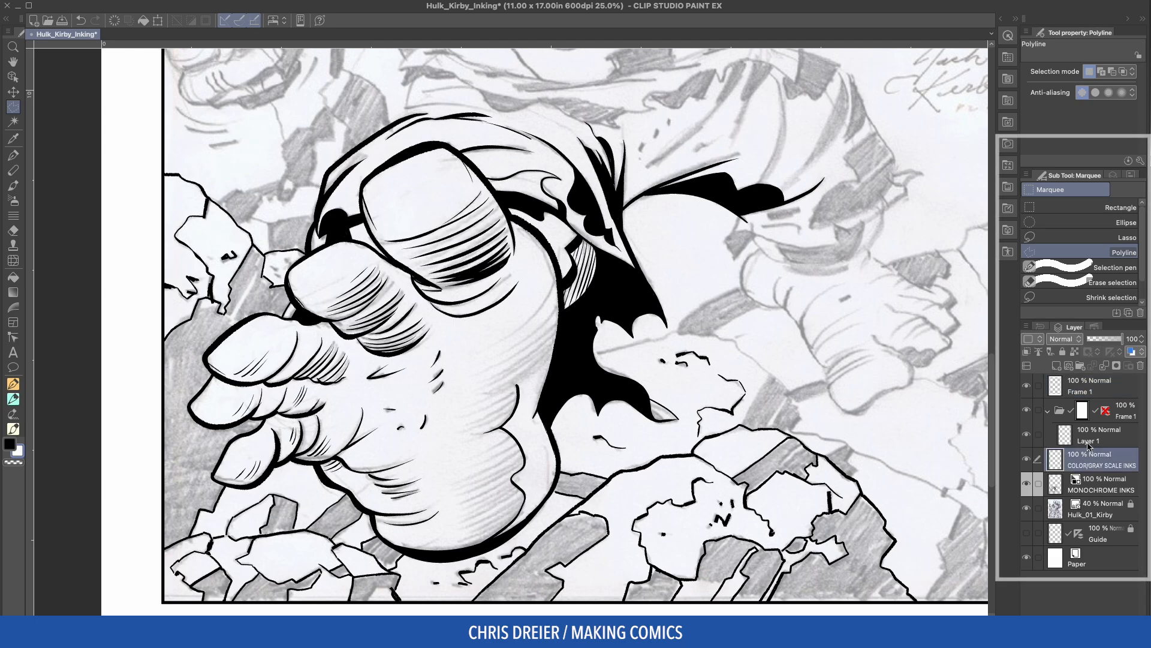
left_click(1114, 175)
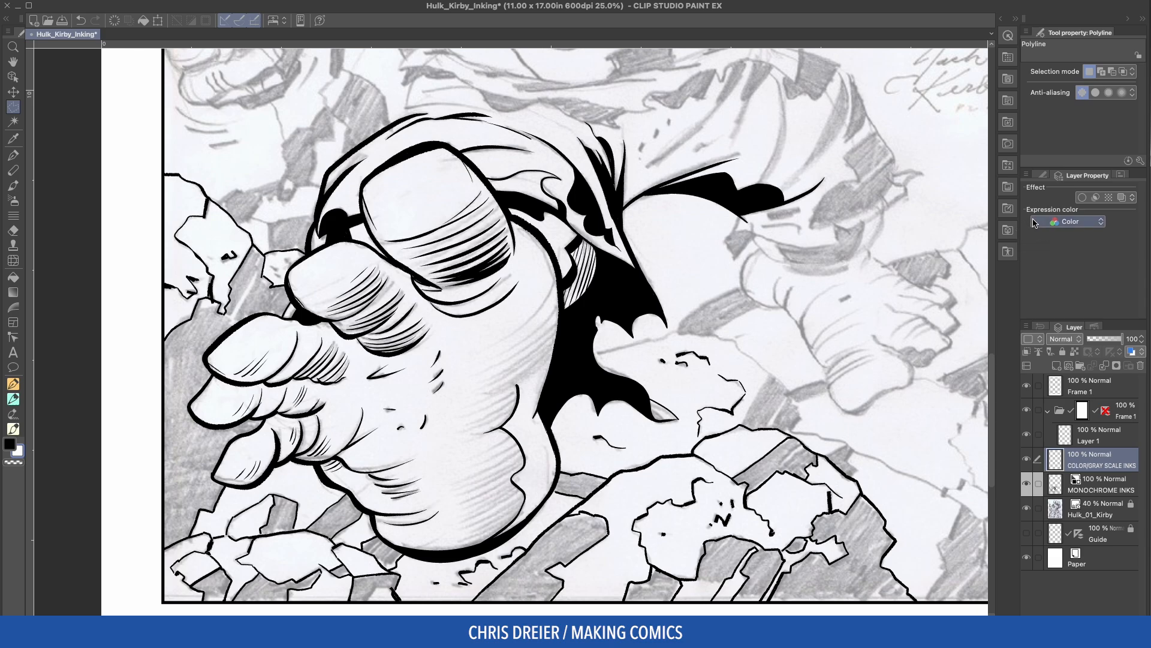
key("p")
left_click(1141, 161)
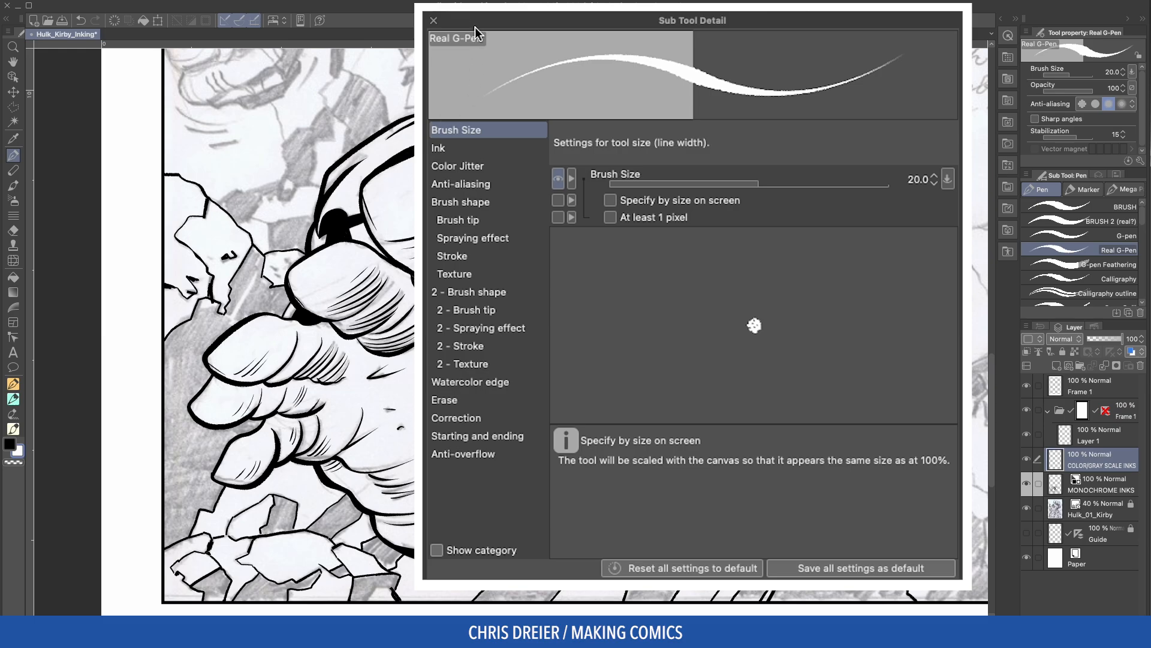
left_click(446, 184)
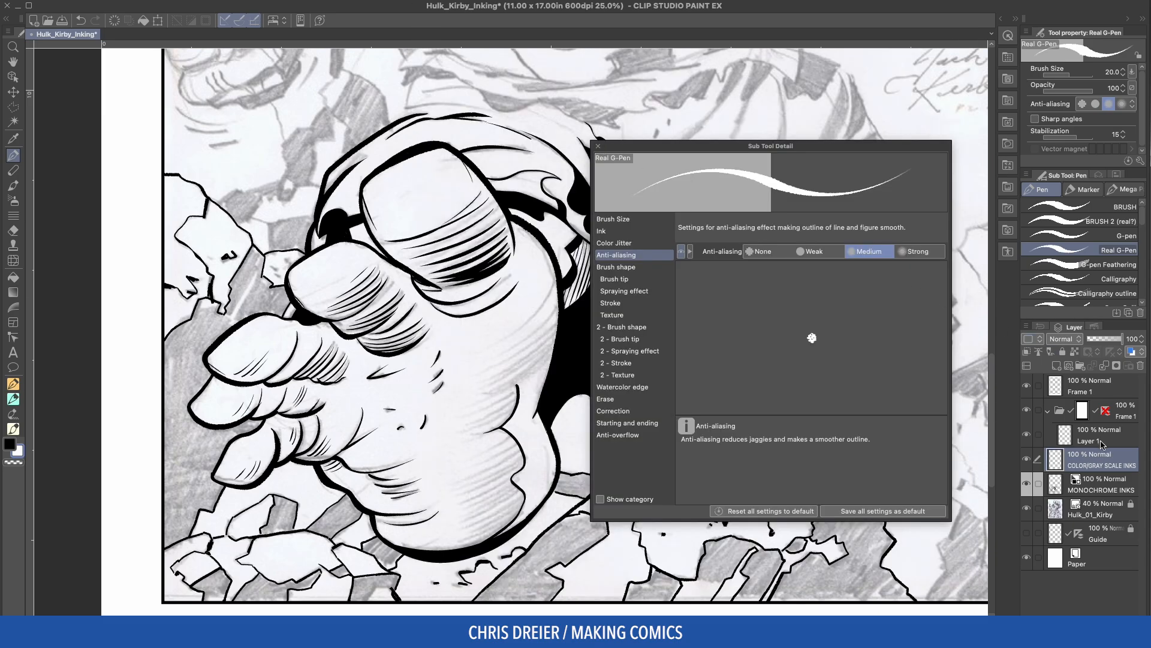
left_click(598, 150)
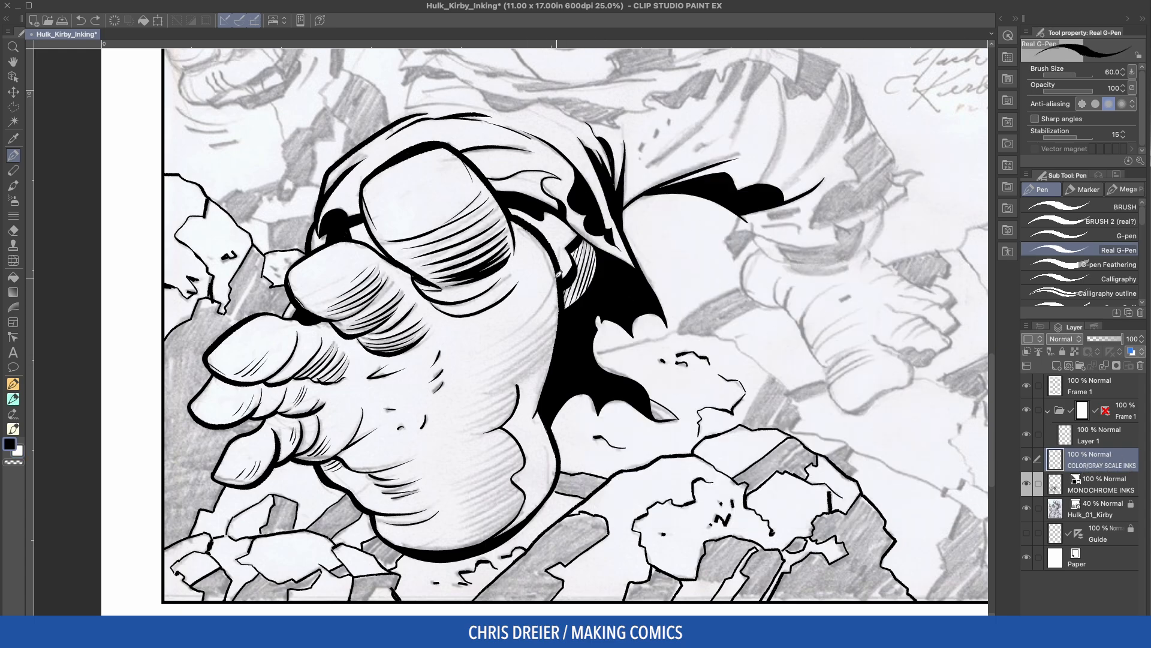
Step: Draw a Real G-Pen stroke at brush size 60 down the foot's sole and compare its edge with the outline
left_click_drag(536, 261, 540, 327)
left_click_drag(506, 247, 582, 324)
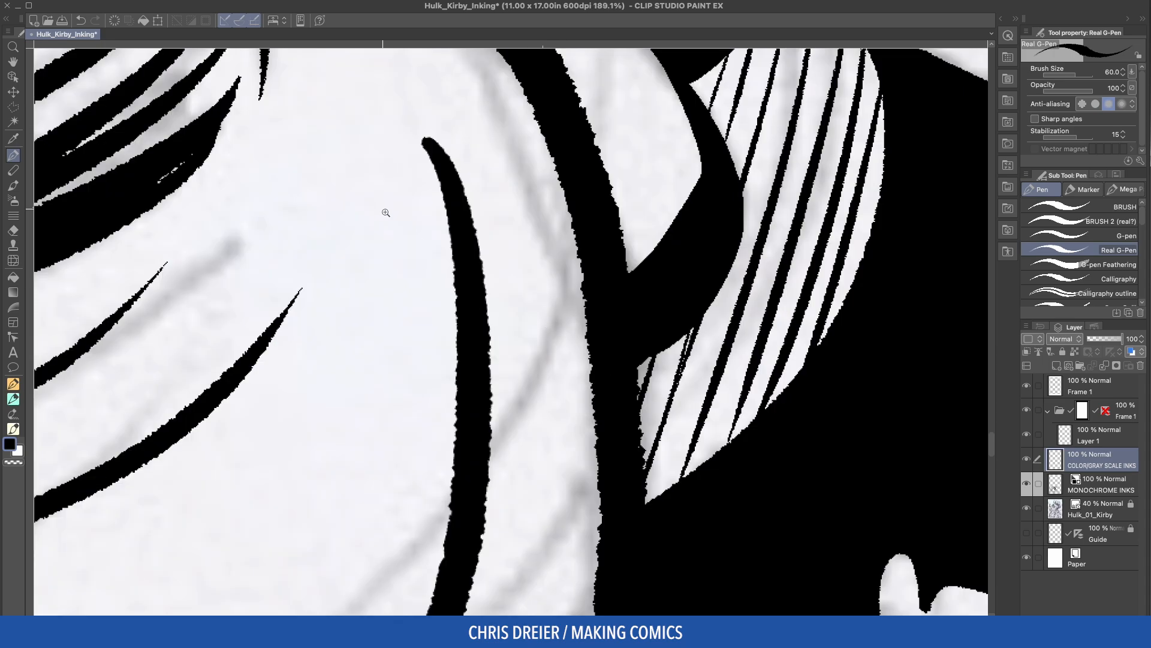
left_click_drag(387, 213, 664, 399)
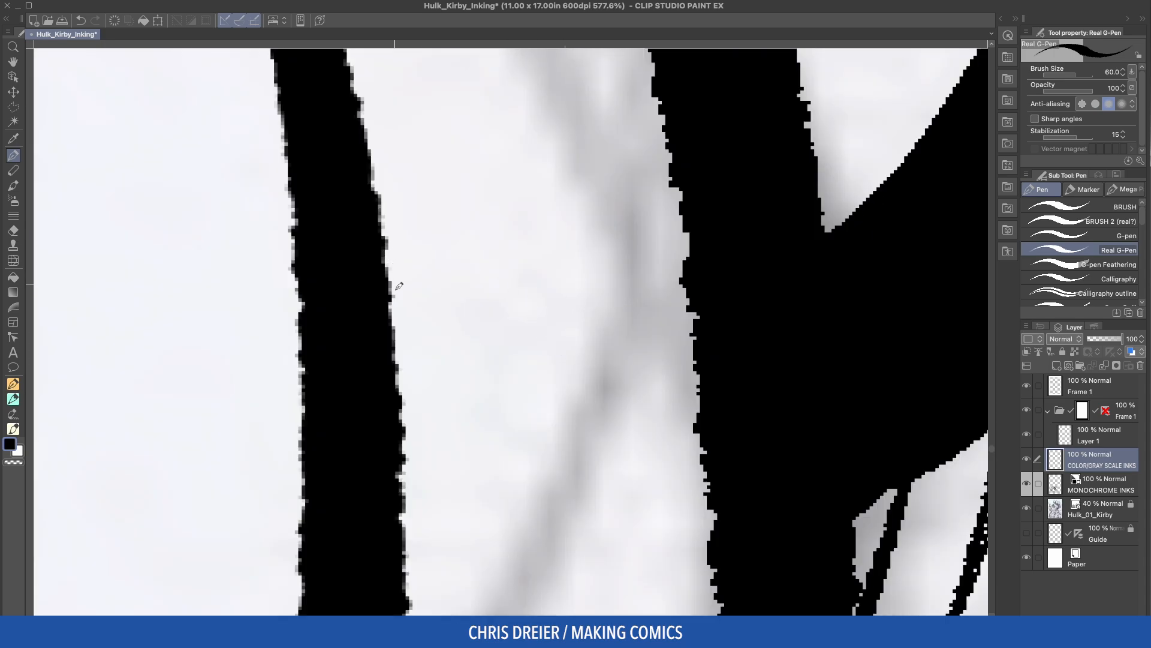
Step: Auto-select the foot's interior on the MONOCHROME INKS layer using the selection for referred layers, limited to connected pixels
left_click(13, 122)
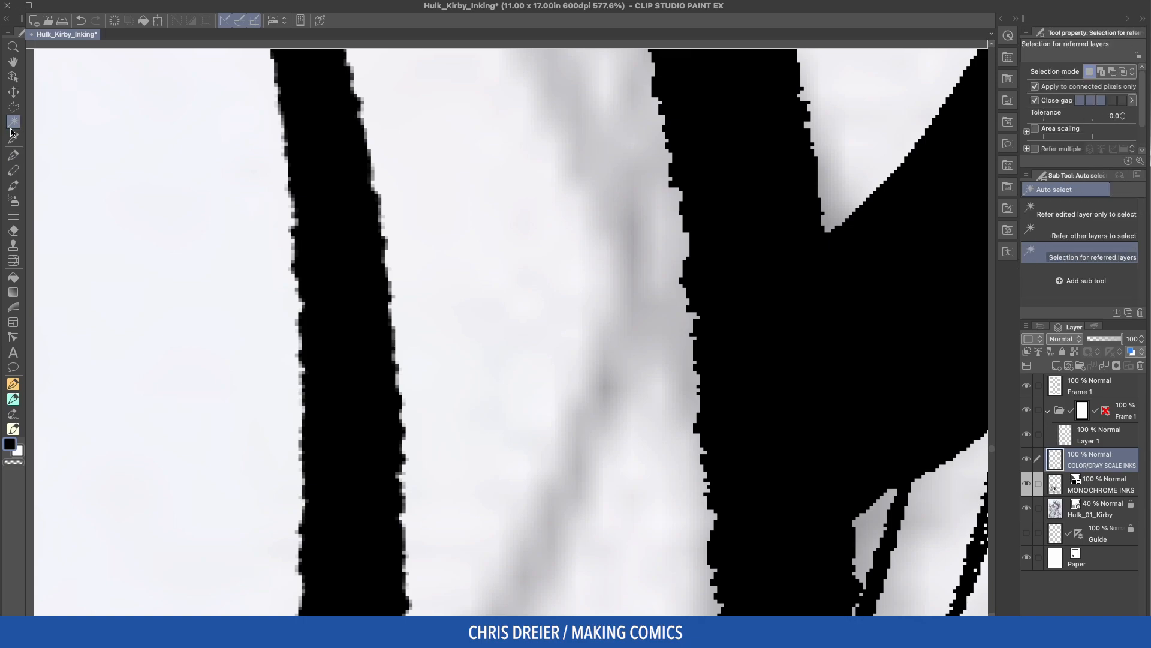
left_click(567, 266)
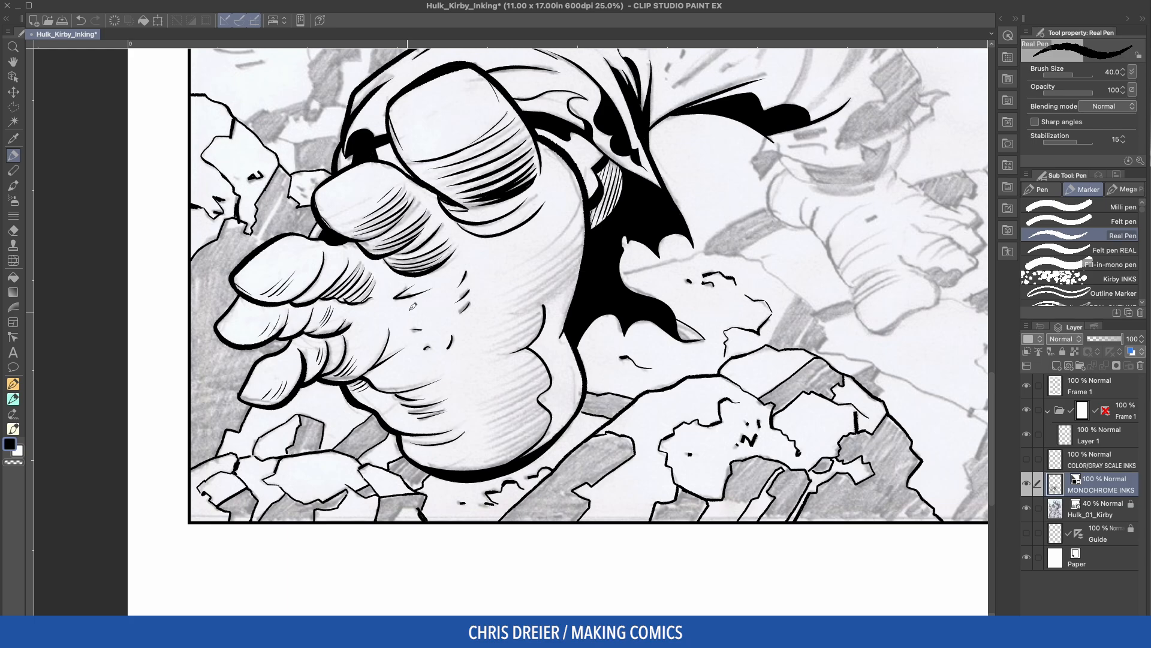
key("w")
key("w")
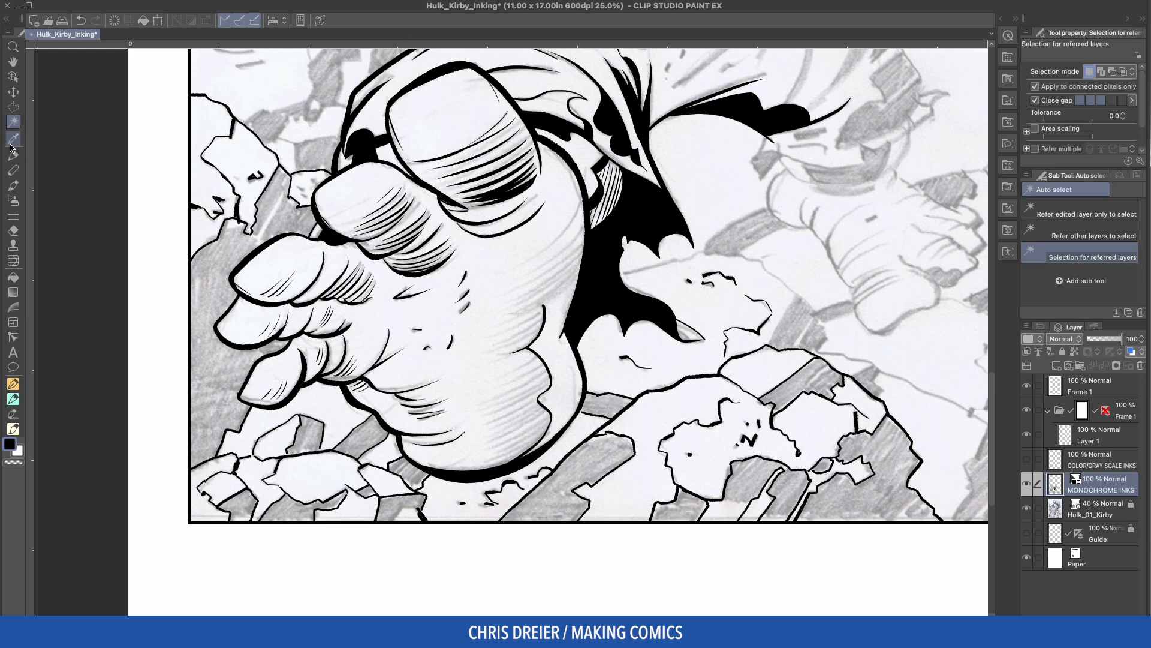
left_click(498, 375)
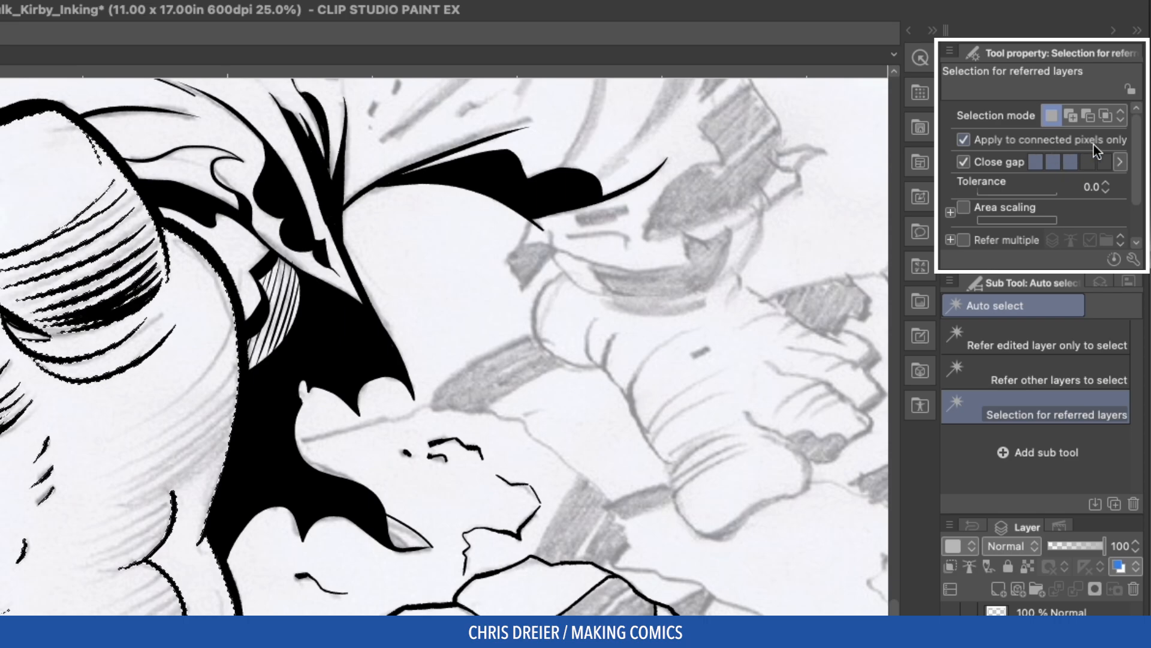
Step: Try auto-selecting from the foot with Apply to connected pixels only turned off, and clear that selection
left_click(963, 139)
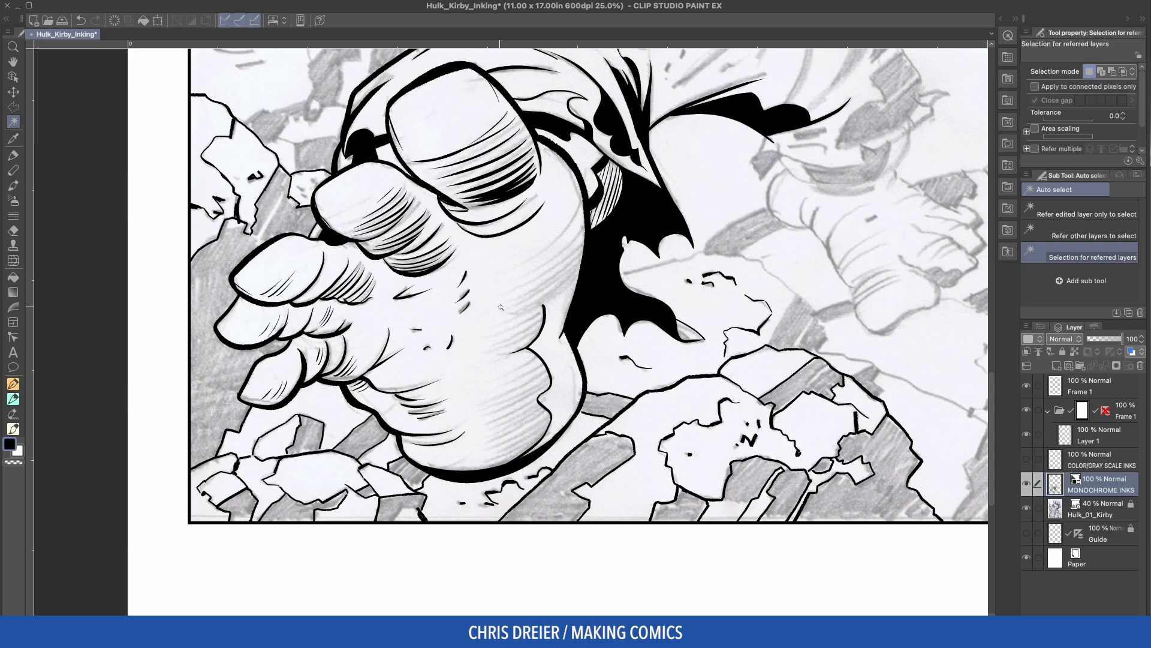
left_click(499, 307)
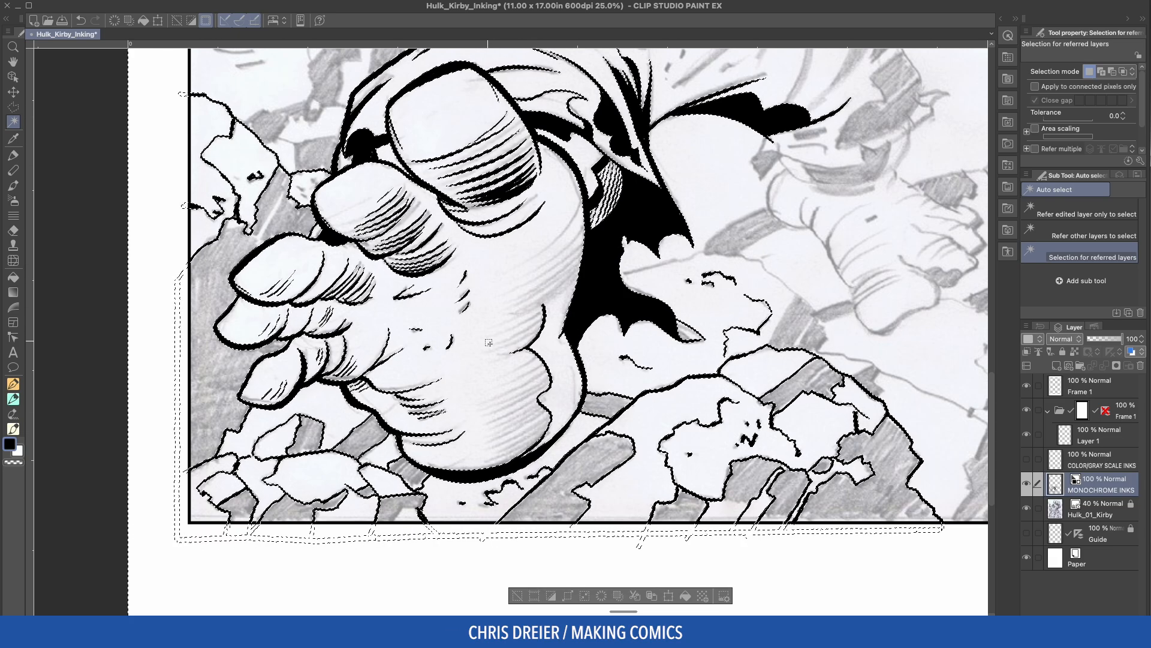
key("ctrl+d")
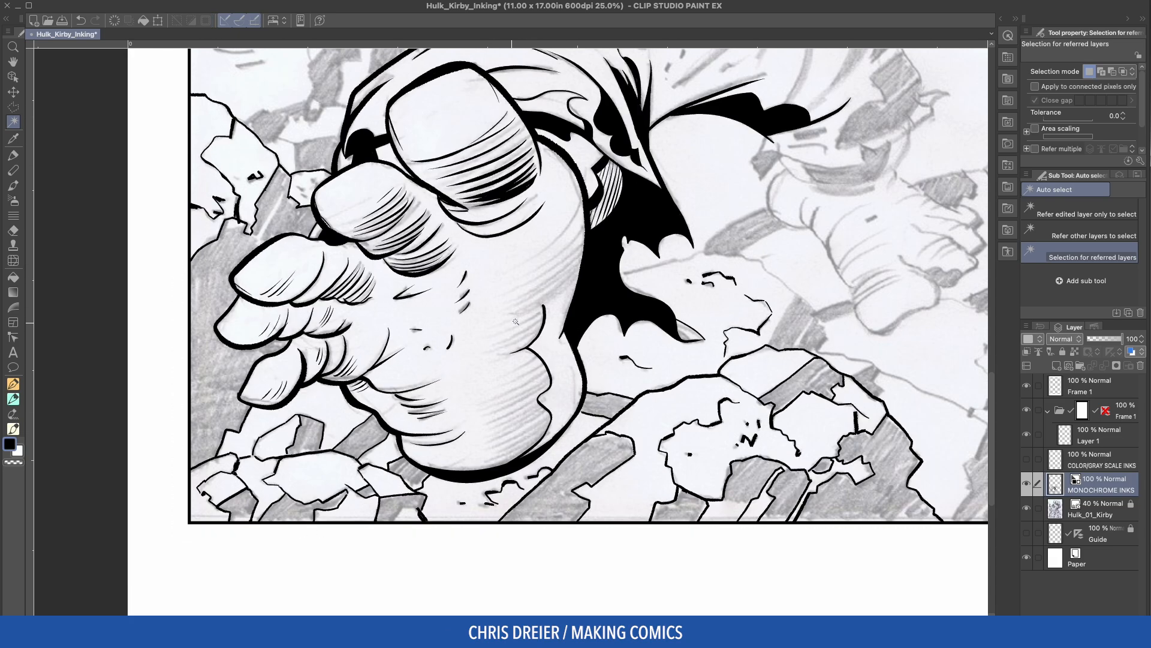
Step: Turn Apply to connected pixels only back on and auto-select the foot's interior
left_click(1035, 87)
left_click(483, 335)
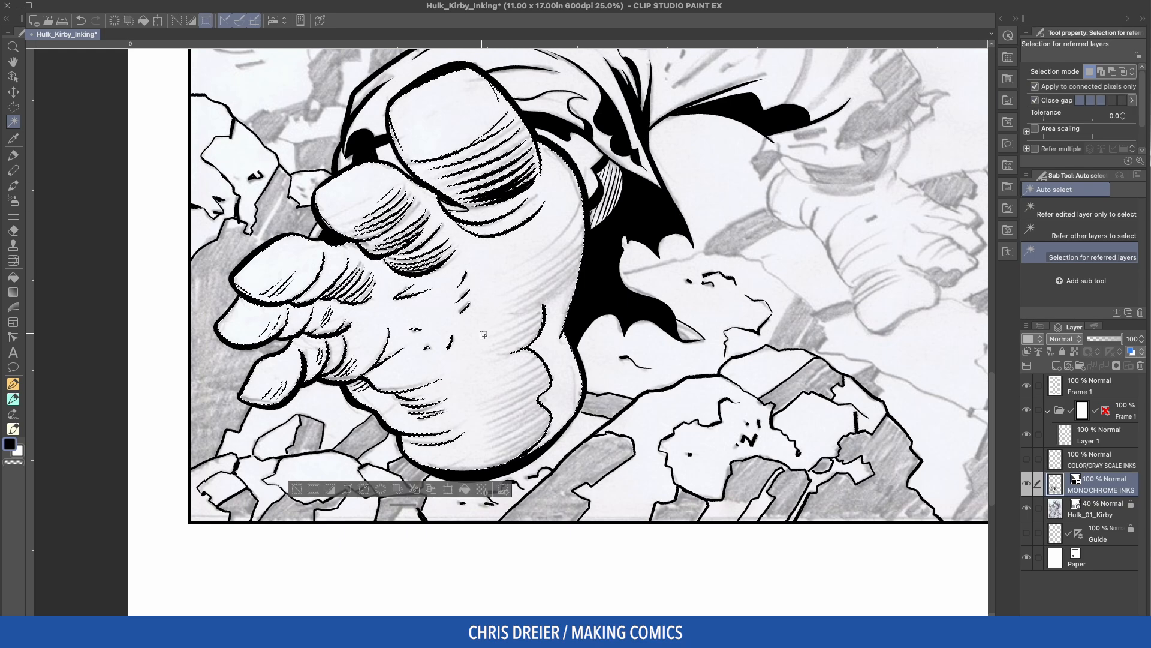
left_click_drag(495, 342, 483, 308)
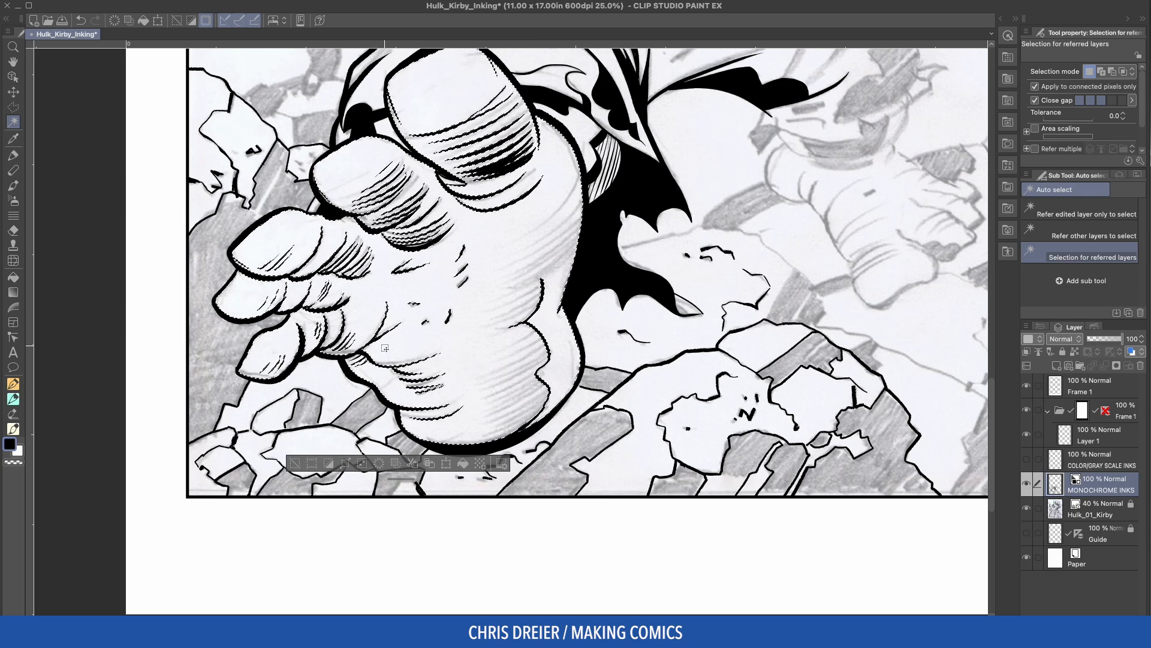
Step: Remove the heel's outer strip from the selection with the Polyline marquee, following the scalloped inner contour and enclosing the area beyond it
key("p")
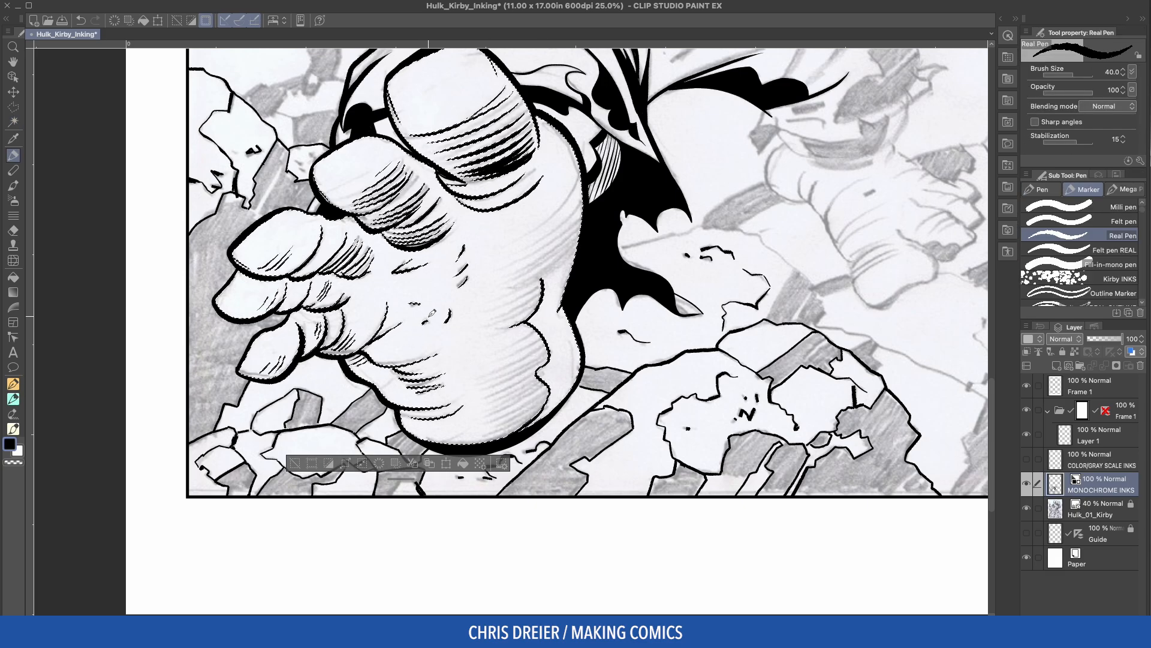
left_click(1042, 190)
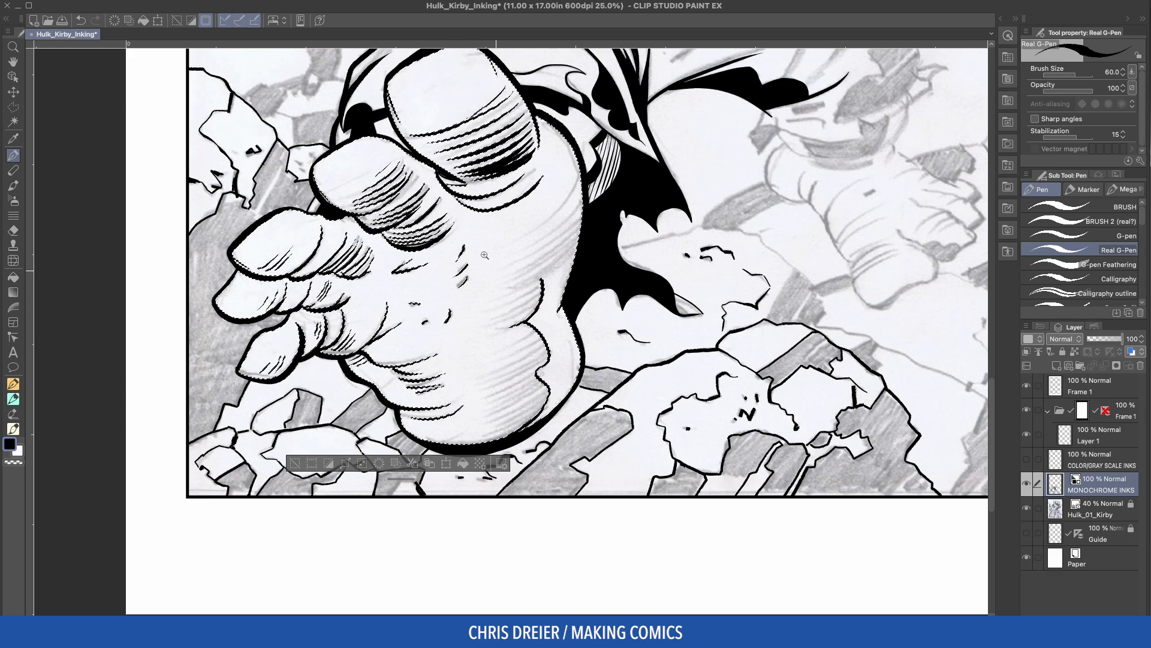
left_click_drag(458, 235, 650, 465)
left_click(13, 108)
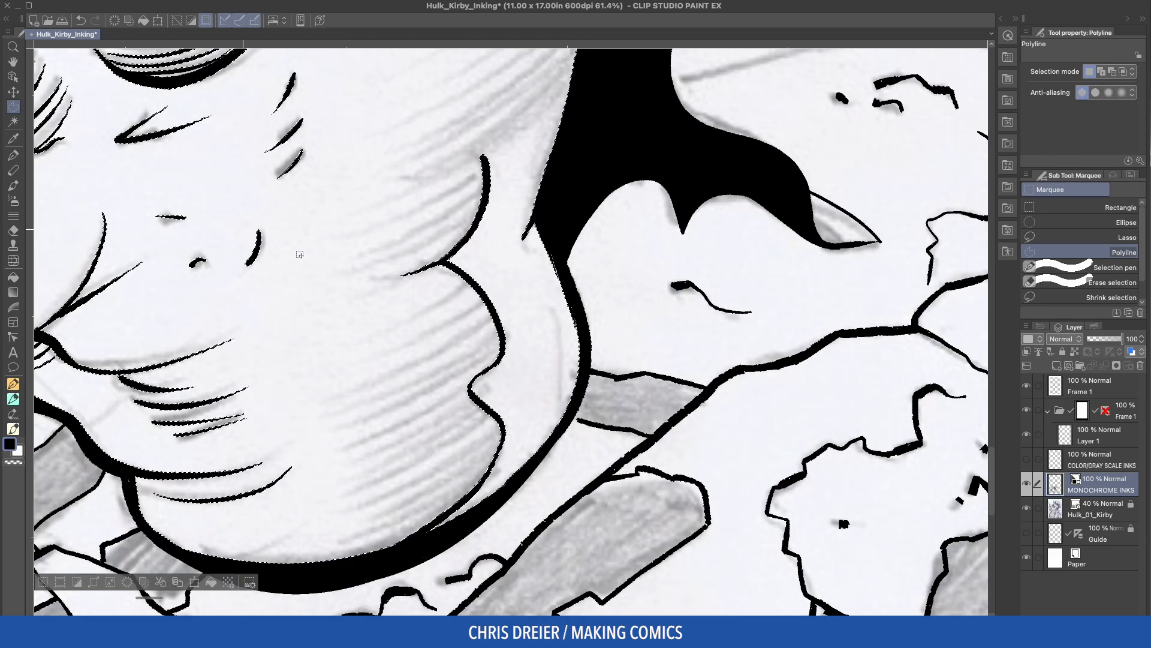
left_click_drag(485, 151, 376, 208)
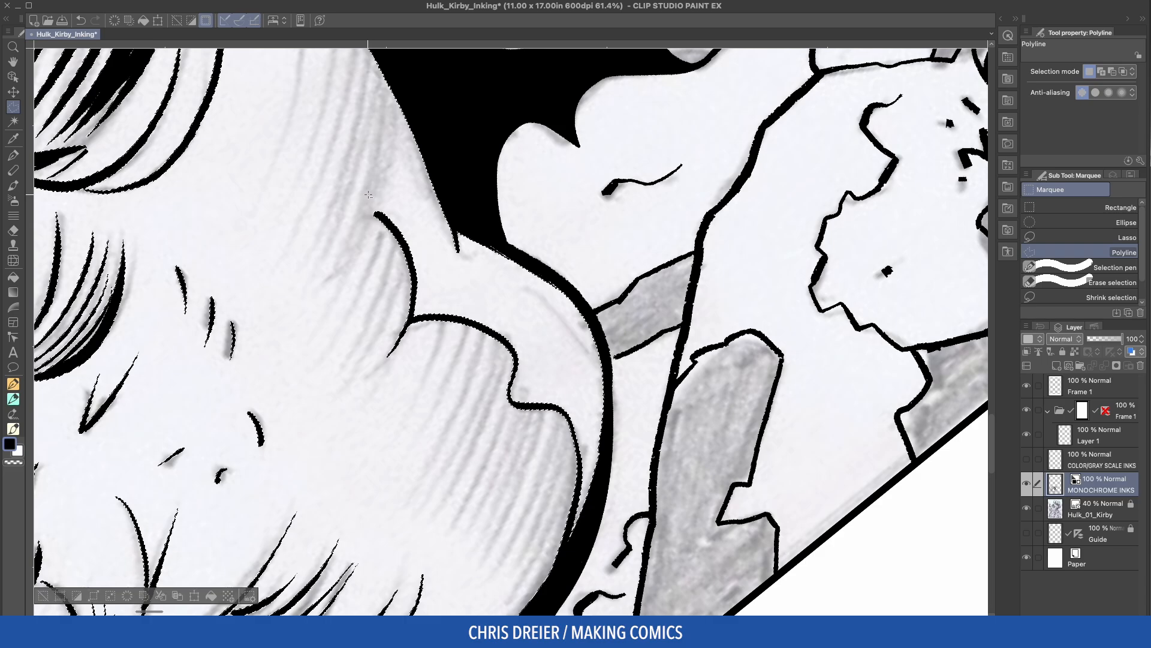
left_click(355, 185)
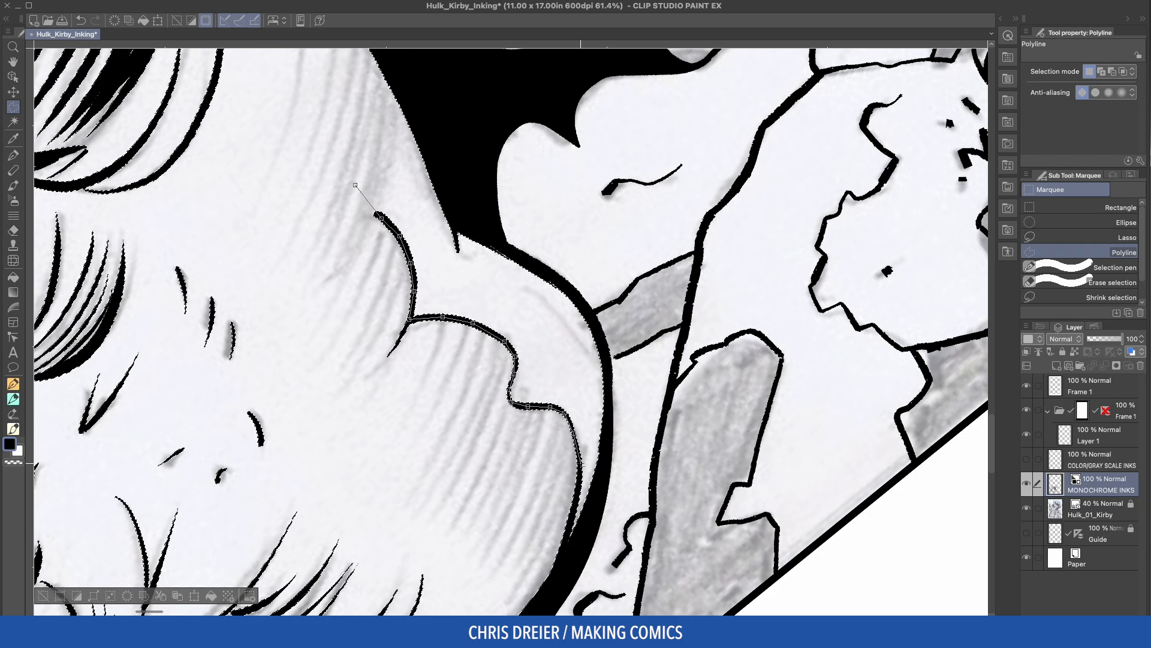
left_click(694, 351)
left_click(573, 145)
left_click(402, 74)
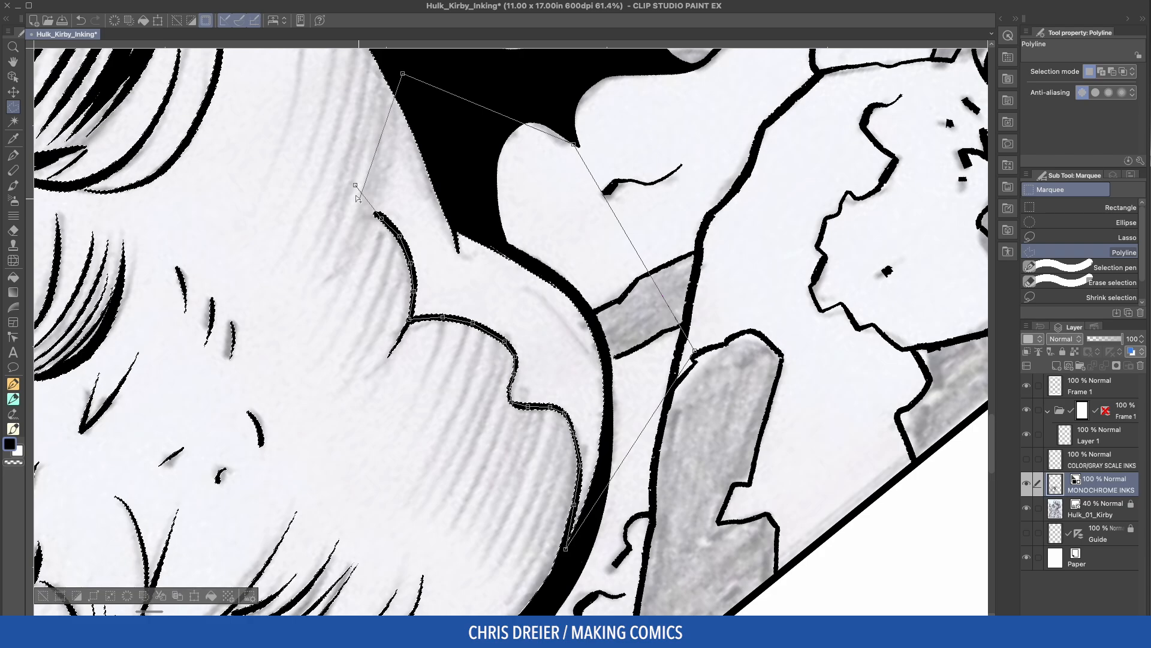
left_click(356, 186)
key("asciicircum")
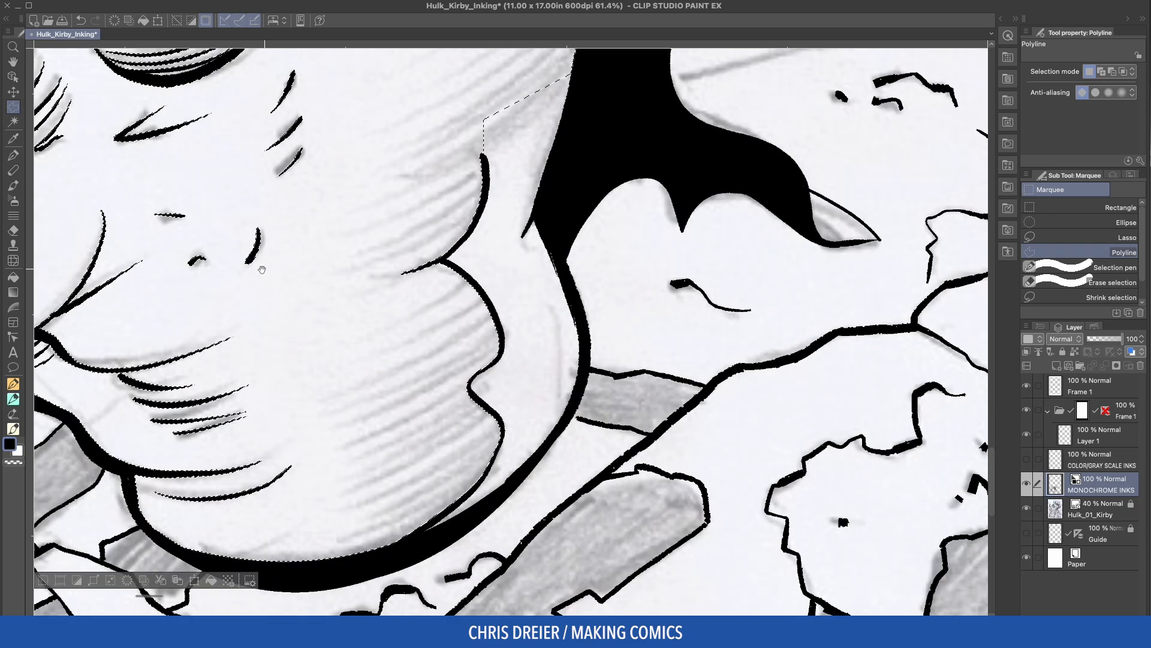
Step: Ink tapered feathering lines inside the selection along the heel's scalloped contour with the Real G-Pen at brush size 40
left_click_drag(313, 238, 327, 448)
left_click(234, 325, "alt")
left_click_drag(215, 285, 218, 325)
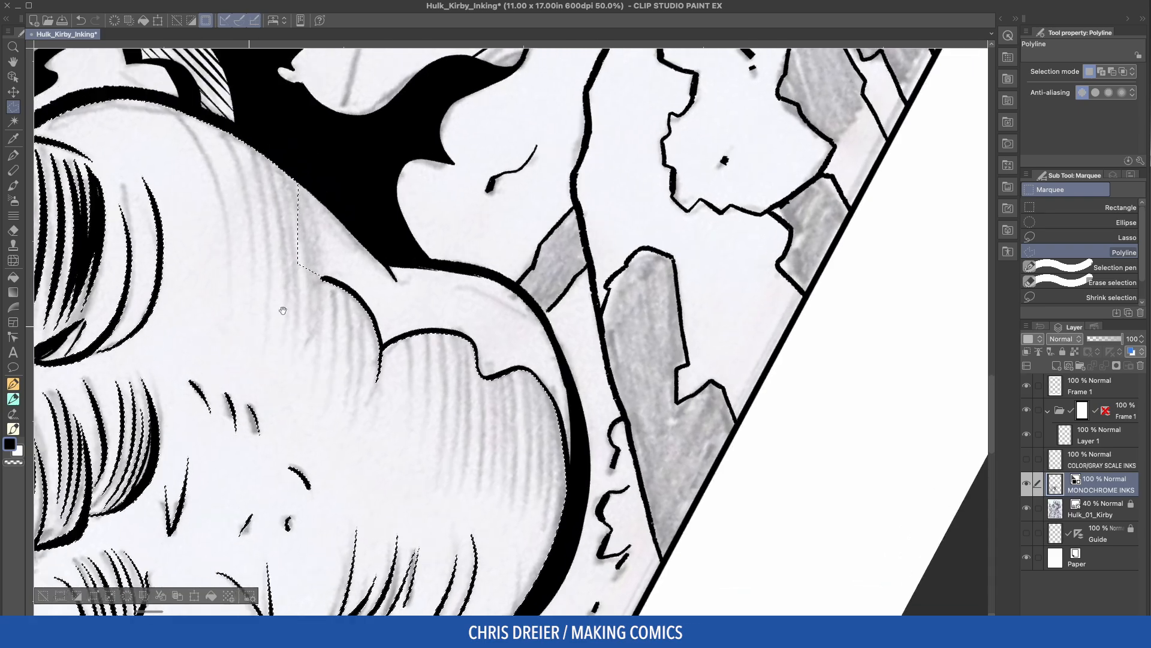
left_click_drag(282, 308, 366, 253)
key("p")
scroll(261, 265, "down", 1)
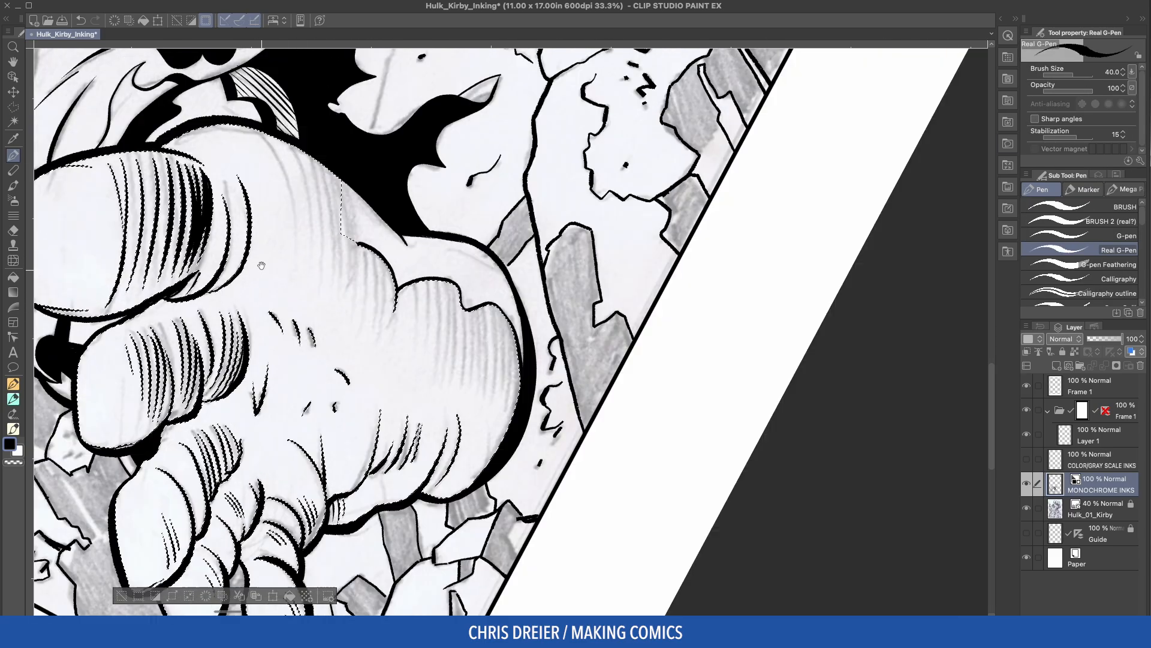
left_click_drag(397, 197, 415, 183)
left_click_drag(415, 183, 551, 195)
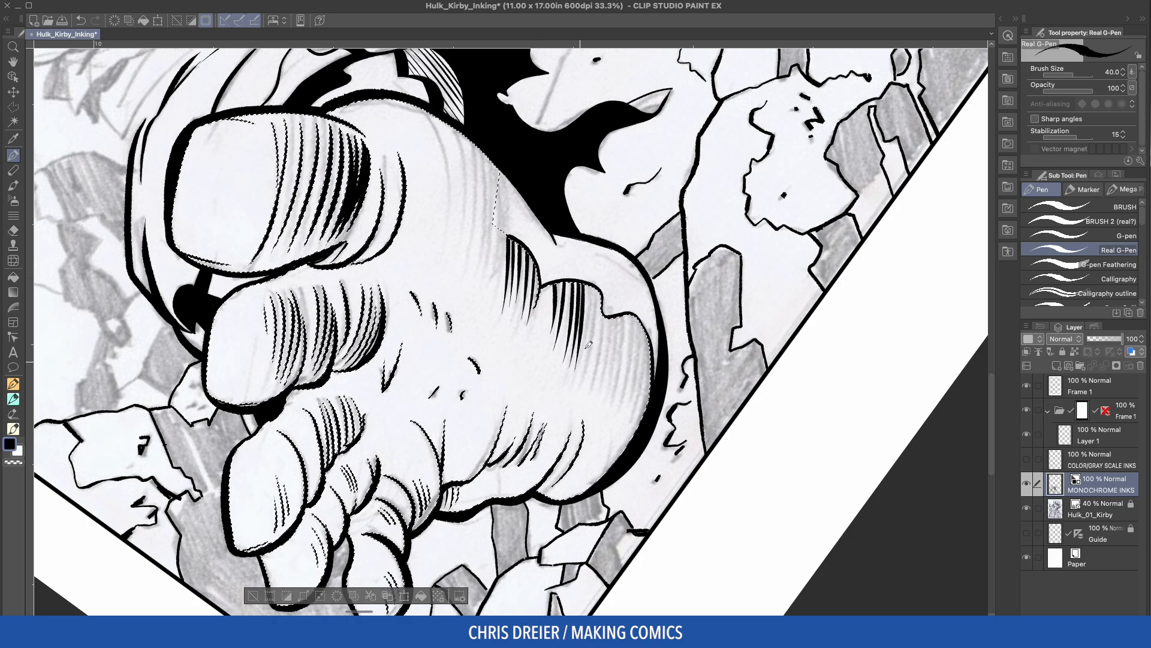
left_click_drag(603, 307, 602, 390)
mouse_move(617, 317)
left_mouse_down()
mouse_move(607, 387)
mouse_move(617, 373)
mouse_move(629, 417)
left_mouse_up()
left_click_drag(649, 362, 634, 438)
key("ctrl+at")
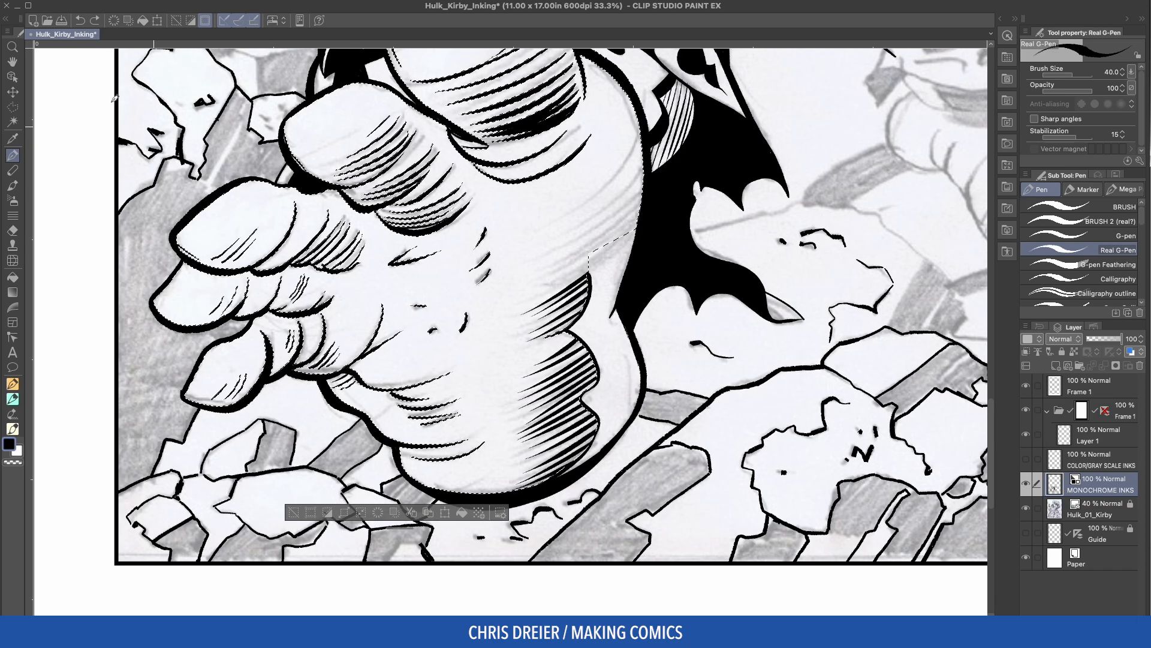
Step: Deselect the foot area and inspect up close where the new feathering lines meet the scalloped contour
left_click(1, 1)
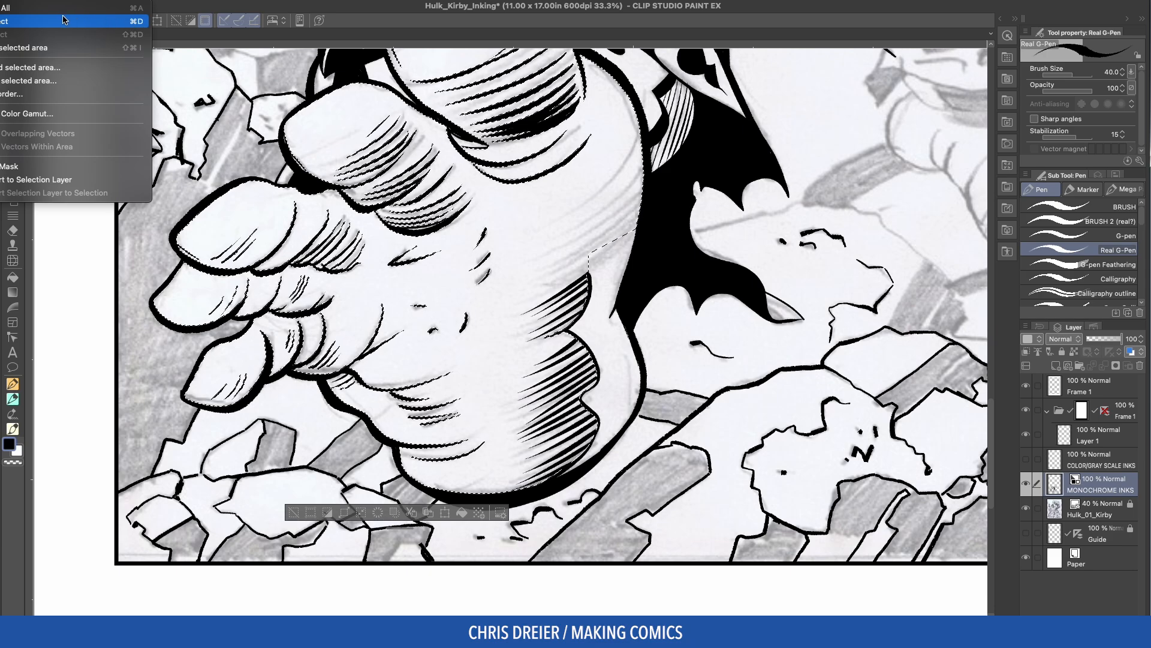
left_click(9, 22)
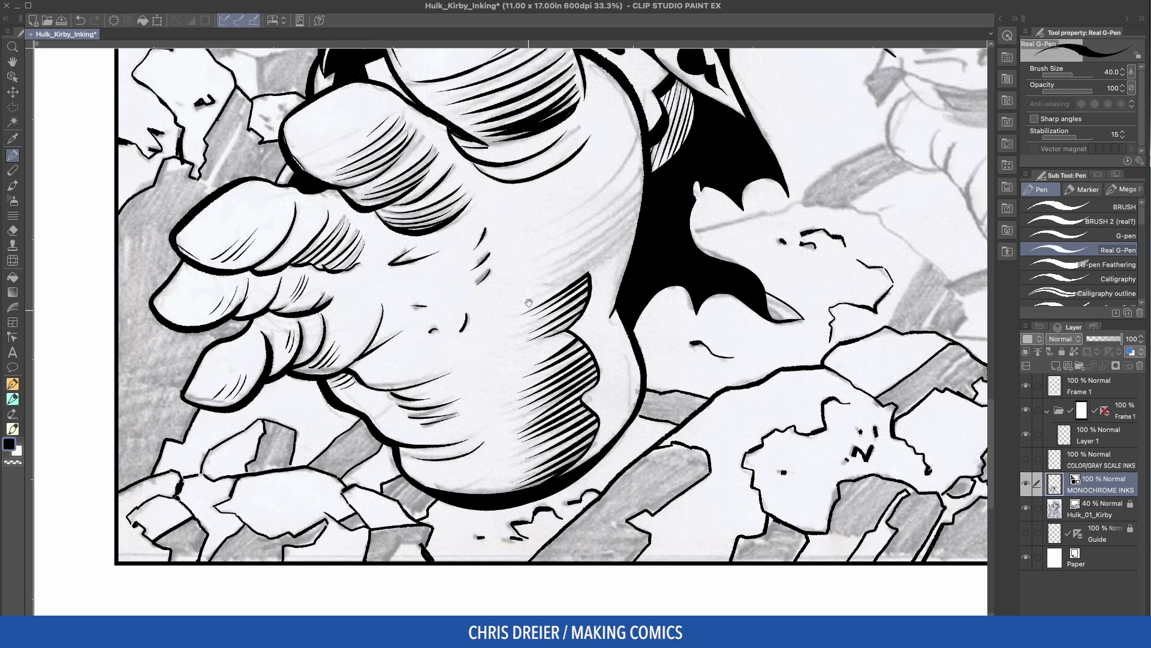
left_click_drag(514, 237, 643, 383)
left_click_drag(483, 153, 603, 338)
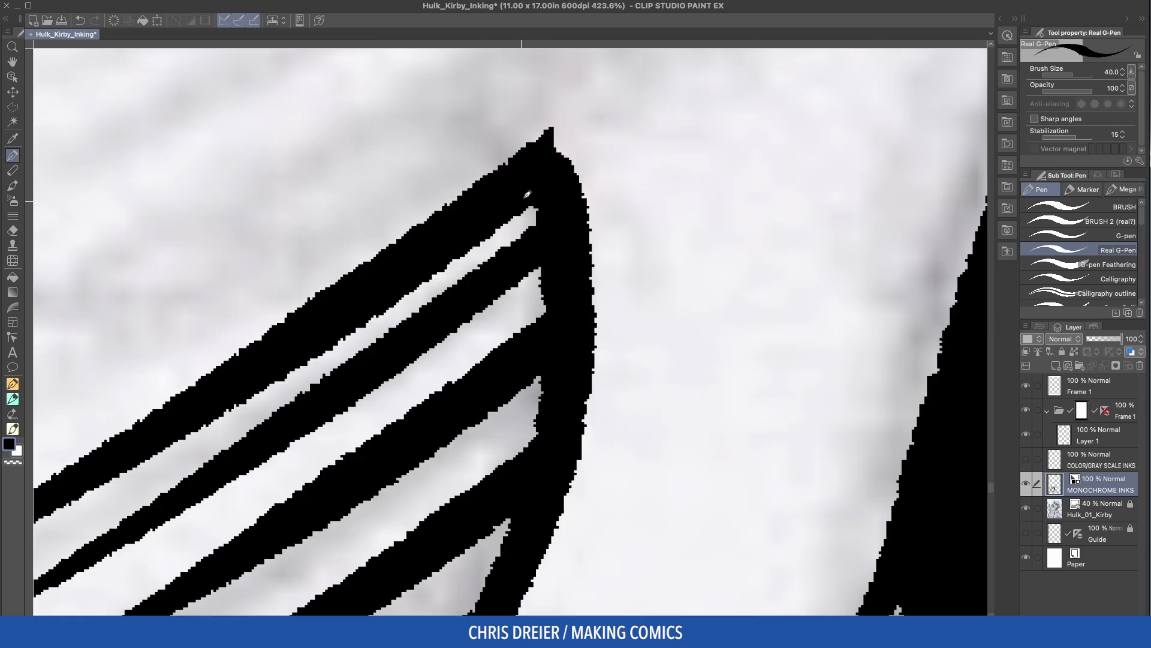
scroll(545, 435, "down", 6)
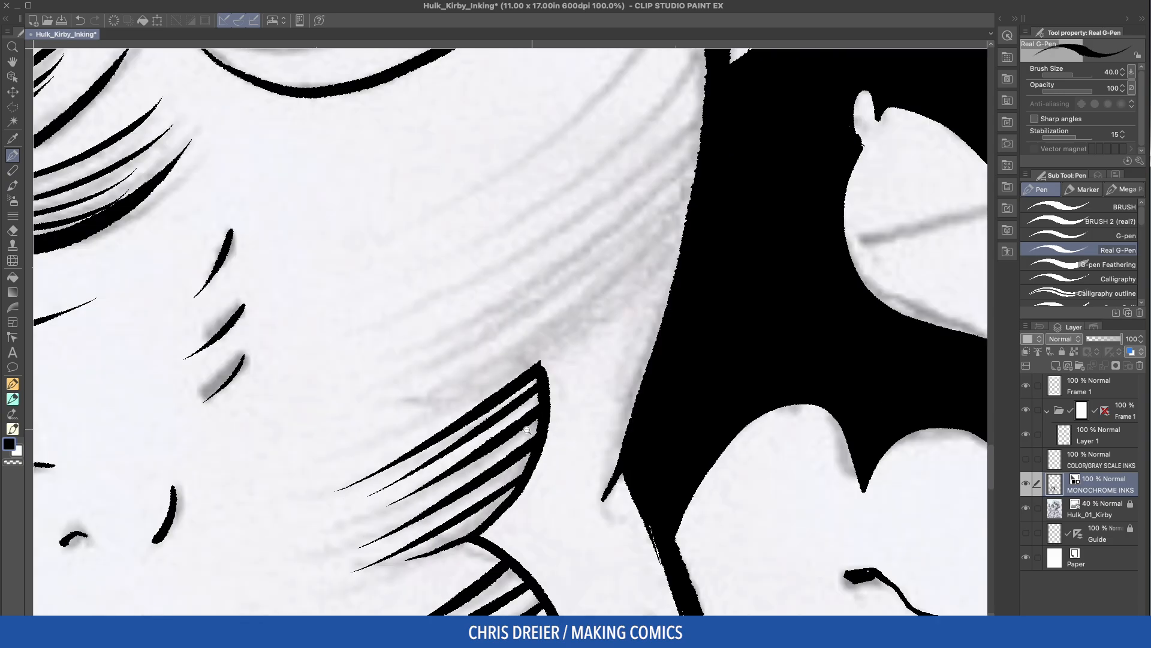
Step: Try to auto-select the slanted shaded rock beside the heel with Selection for referred layers
left_click_drag(433, 502, 438, 256)
left_click_drag(485, 392, 437, 270)
scroll(474, 364, "down", 1)
left_click_drag(473, 364, 405, 288)
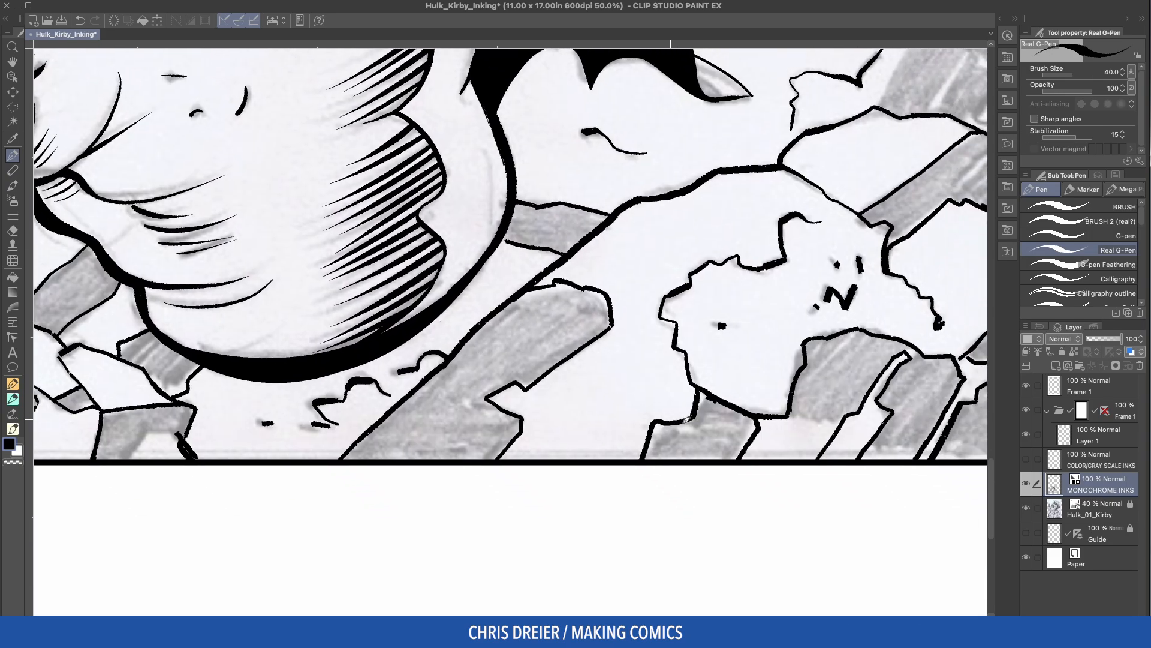
key("w")
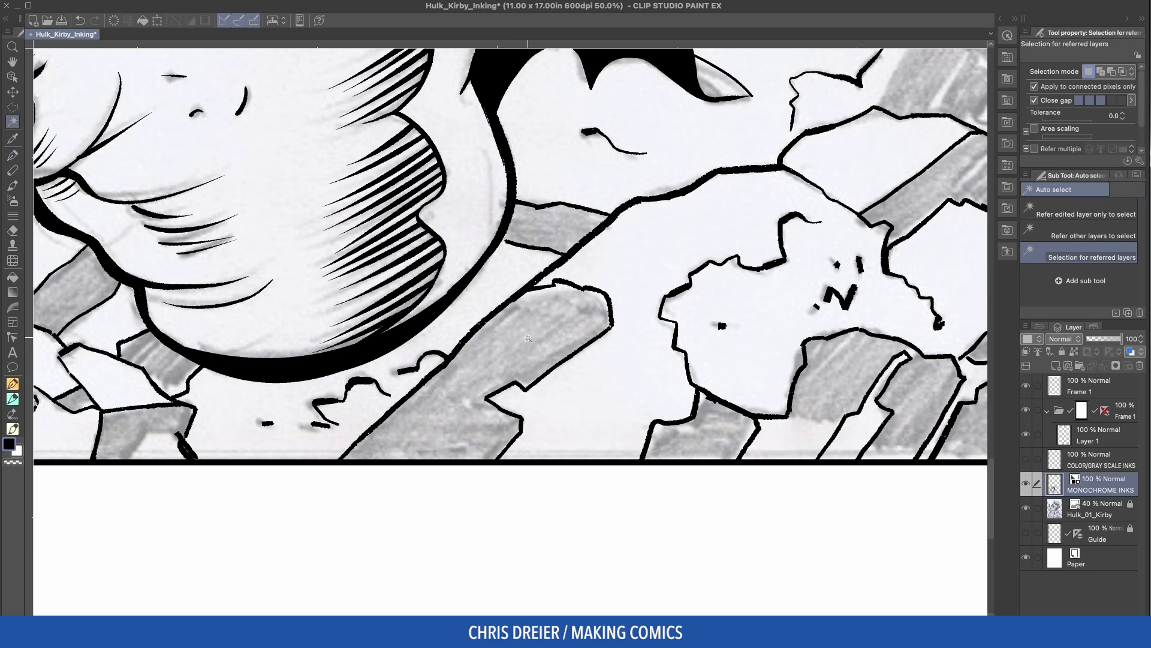
left_click(531, 327)
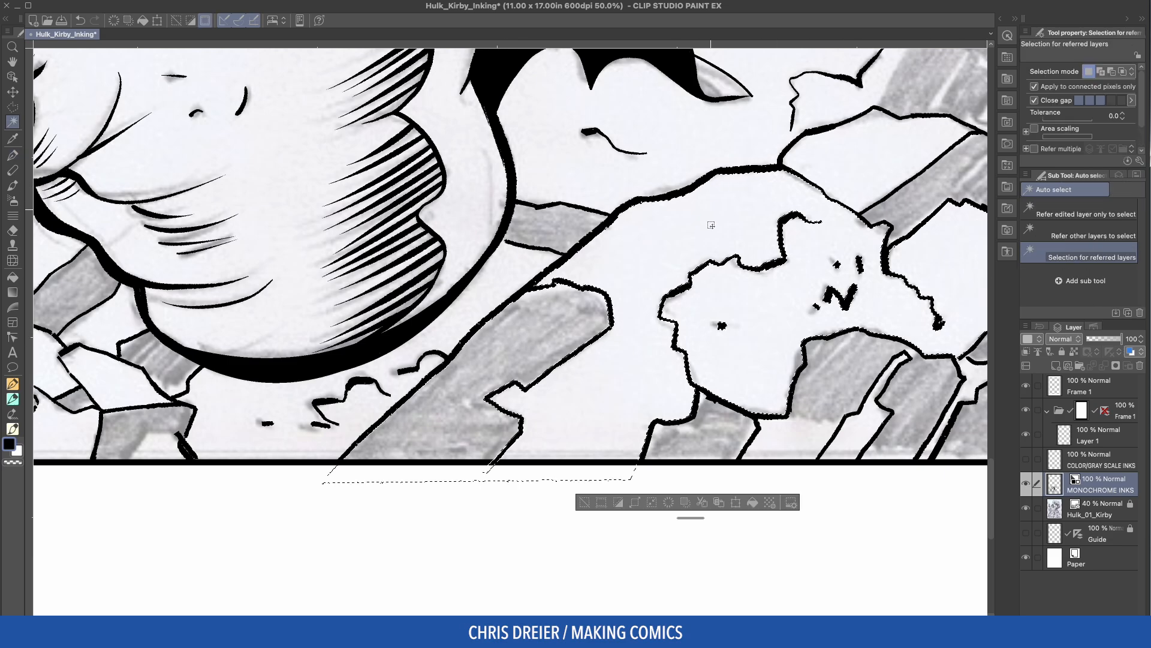
left_click_drag(590, 365, 566, 291)
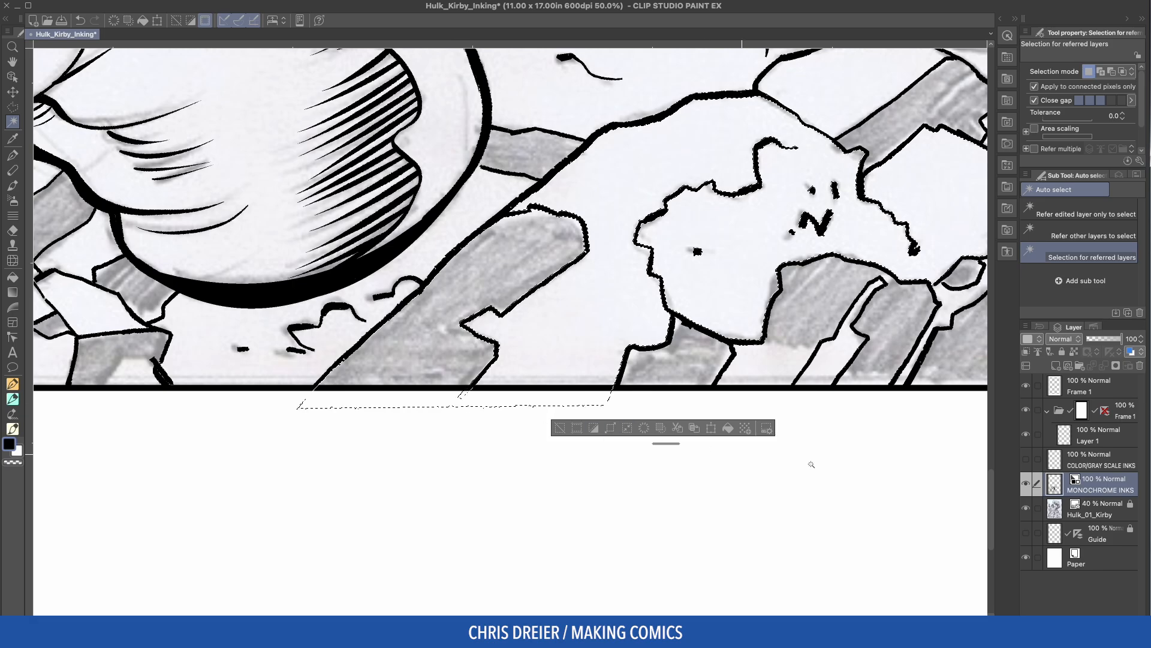
Step: Hide the top Frame 1 layer so the inked border under the rocks shows, and clear the rock selection
left_click(1027, 387)
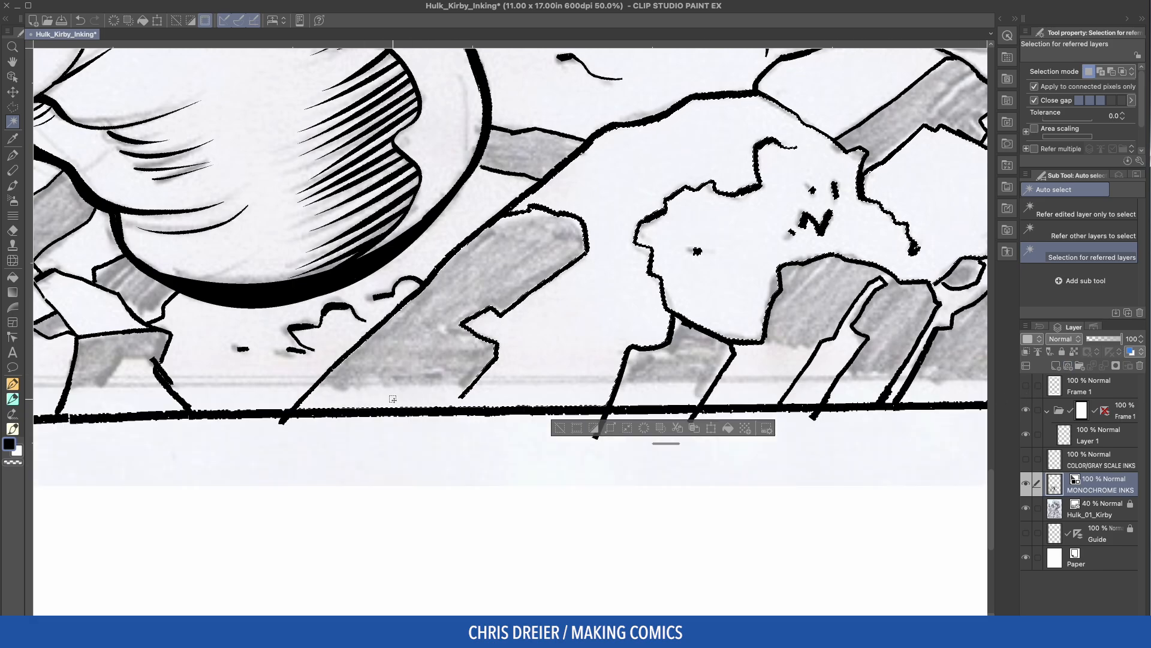
key("ctrl+d")
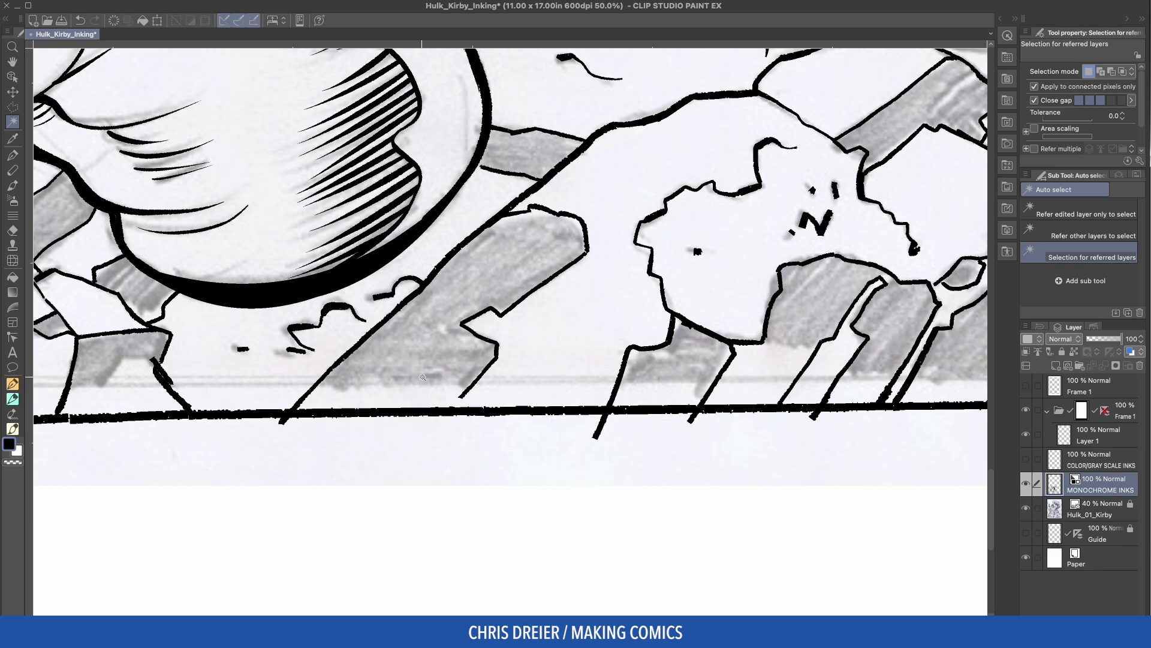
key("p")
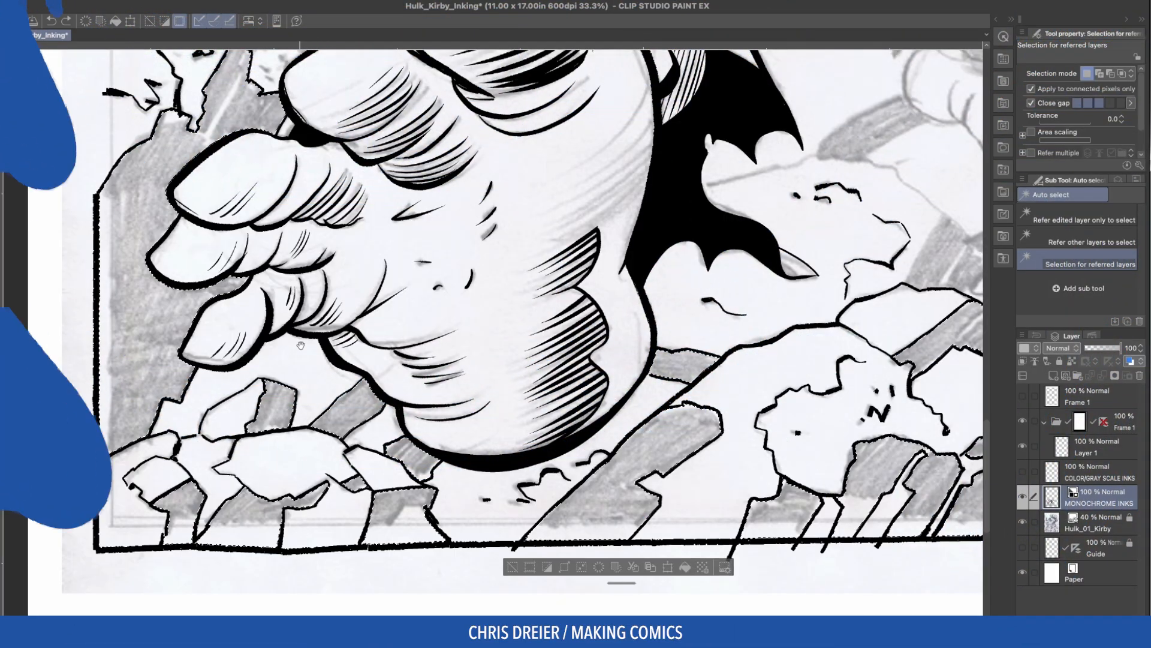
Step: Examine the selection edges around the shaded rocks, checking how Close gap handles small breaks in the outlines
mouse_move(495, 400)
left_mouse_down()
mouse_move(494, 336)
mouse_move(494, 407)
left_mouse_up()
scroll(494, 408, "down", 5)
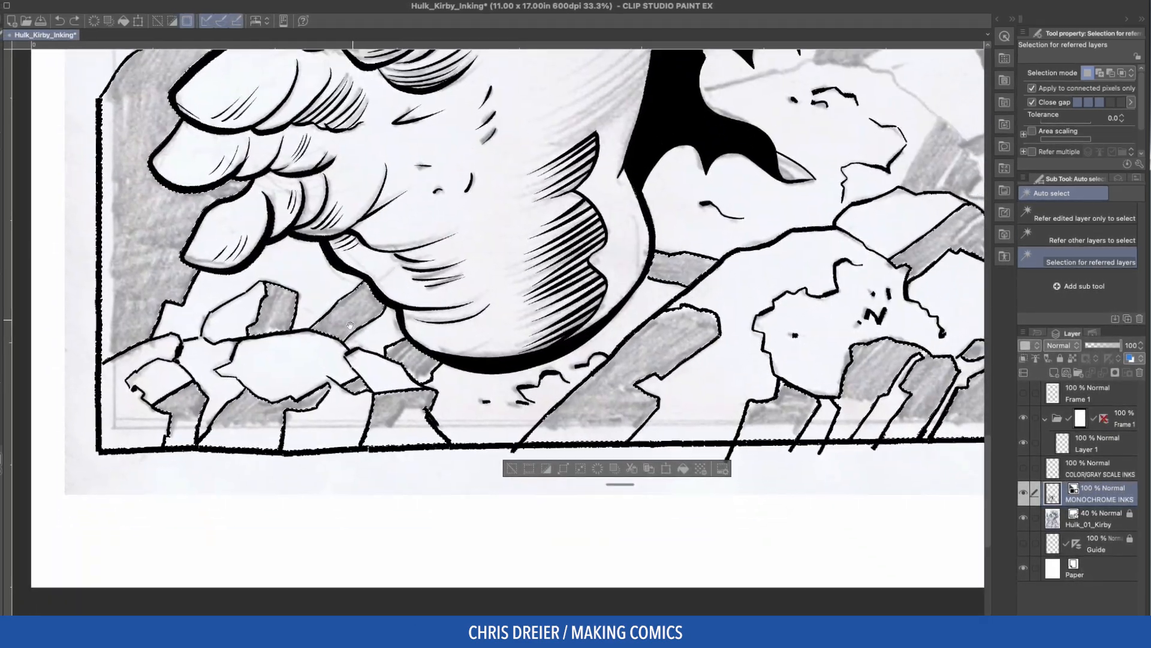
left_click_drag(350, 325, 424, 400)
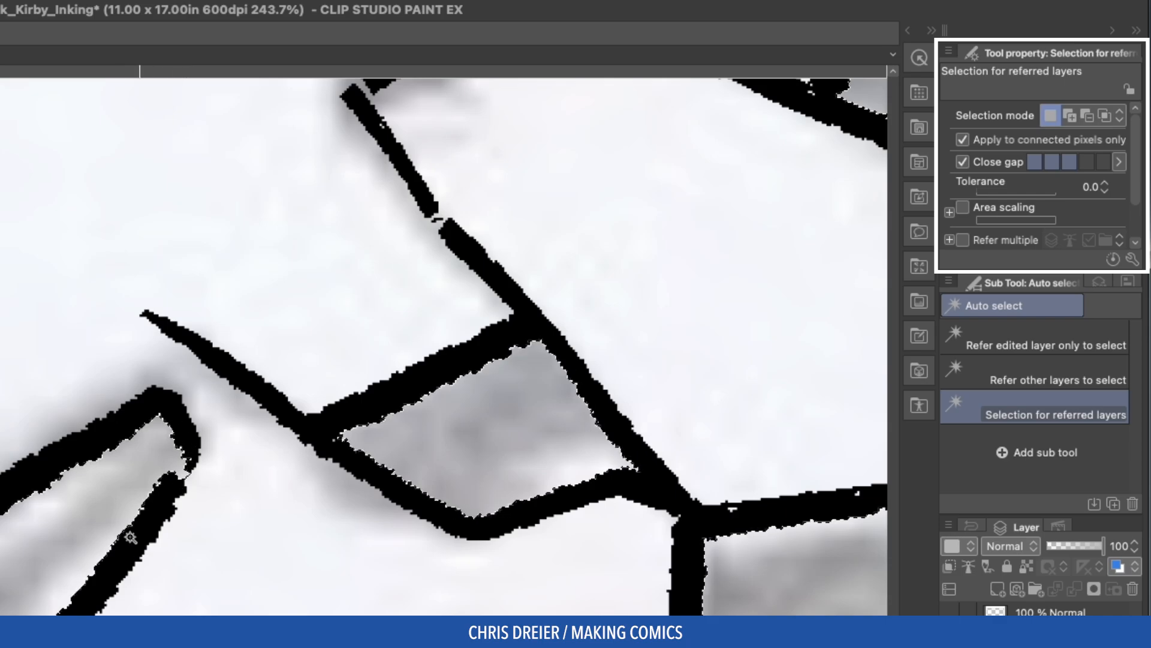
left_click(180, 552, "alt")
left_click(179, 552, "alt")
left_click_drag(223, 569, 19, 237)
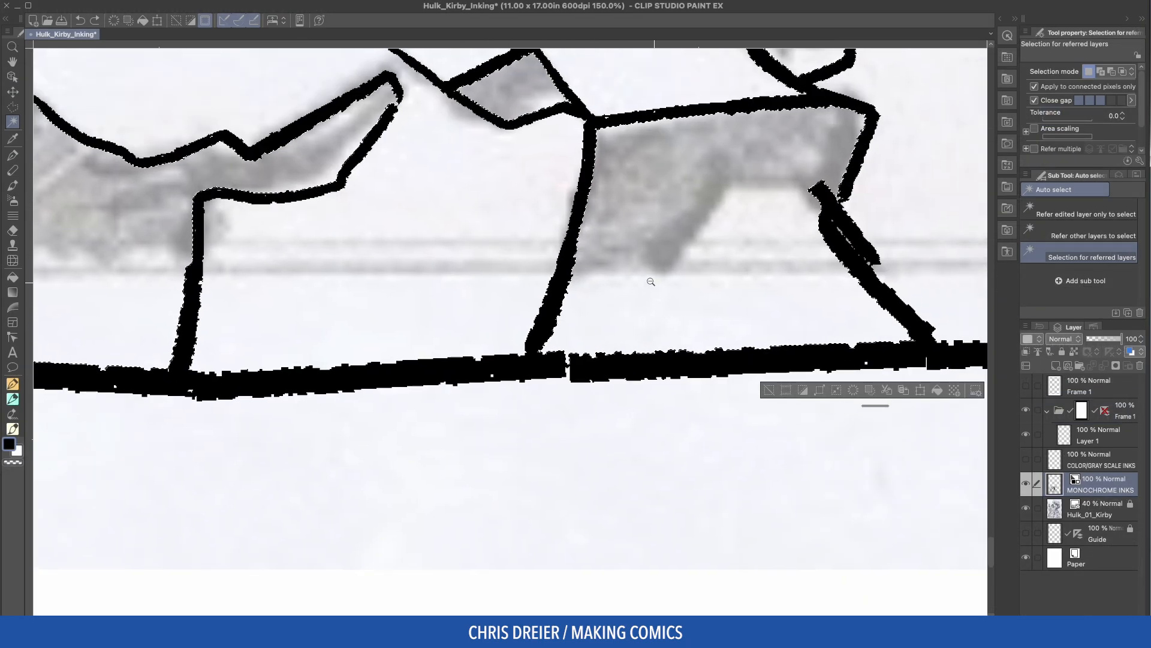
left_click(651, 281, "alt")
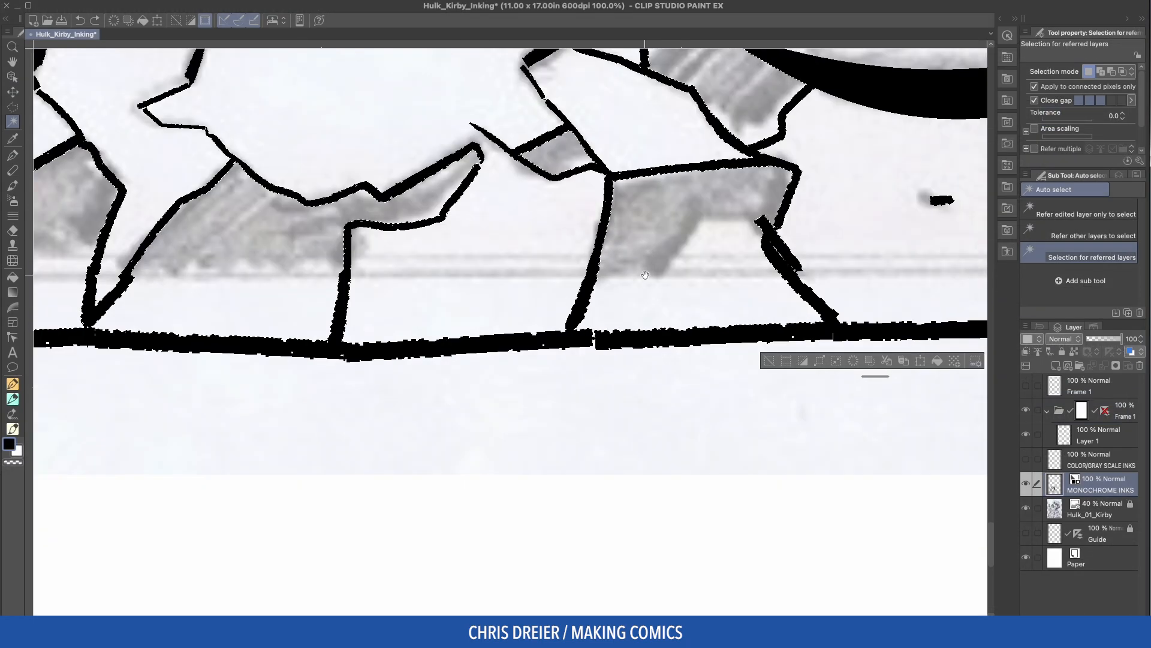
left_click_drag(652, 271, 581, 302)
left_click(582, 298, "alt")
left_click_drag(648, 280, 348, 335)
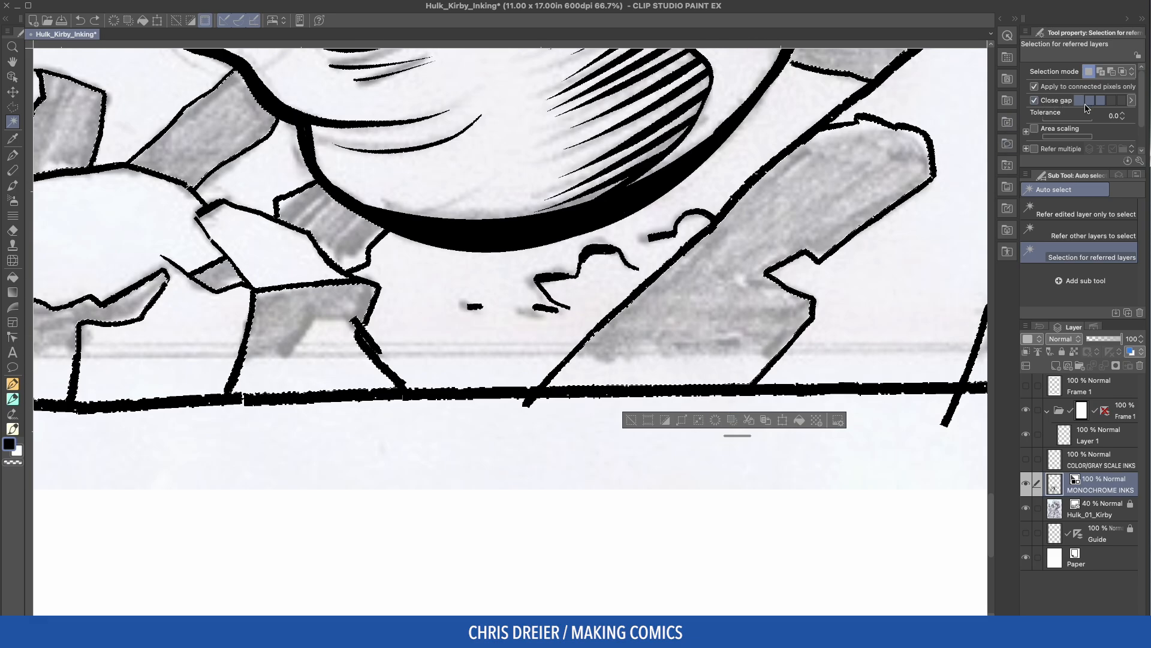
left_click(298, 191, "alt")
left_click_drag(298, 191, 564, 338)
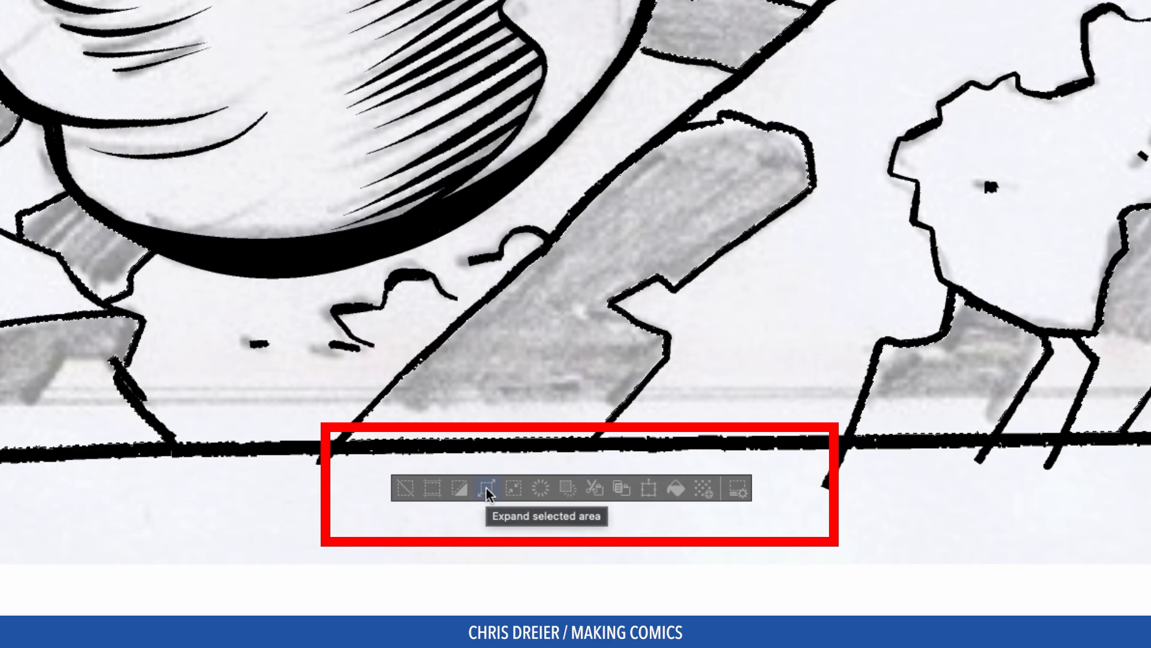
Step: Expand the selected area around the shaded rocks by 1 px
left_click(486, 487)
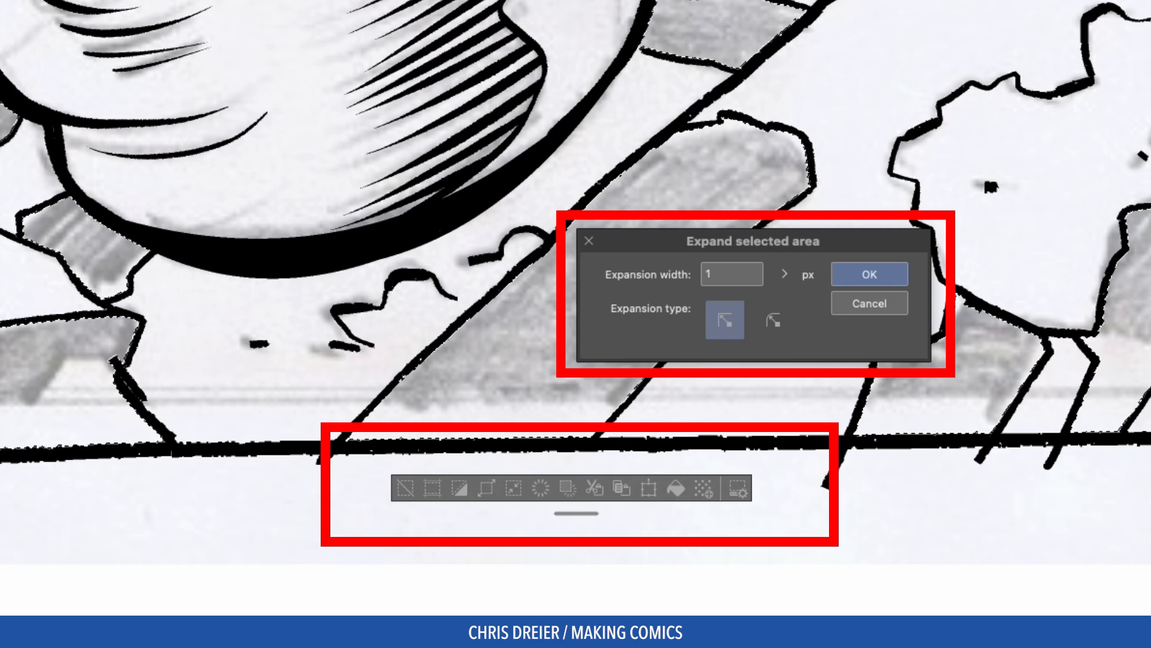
double_click(726, 274)
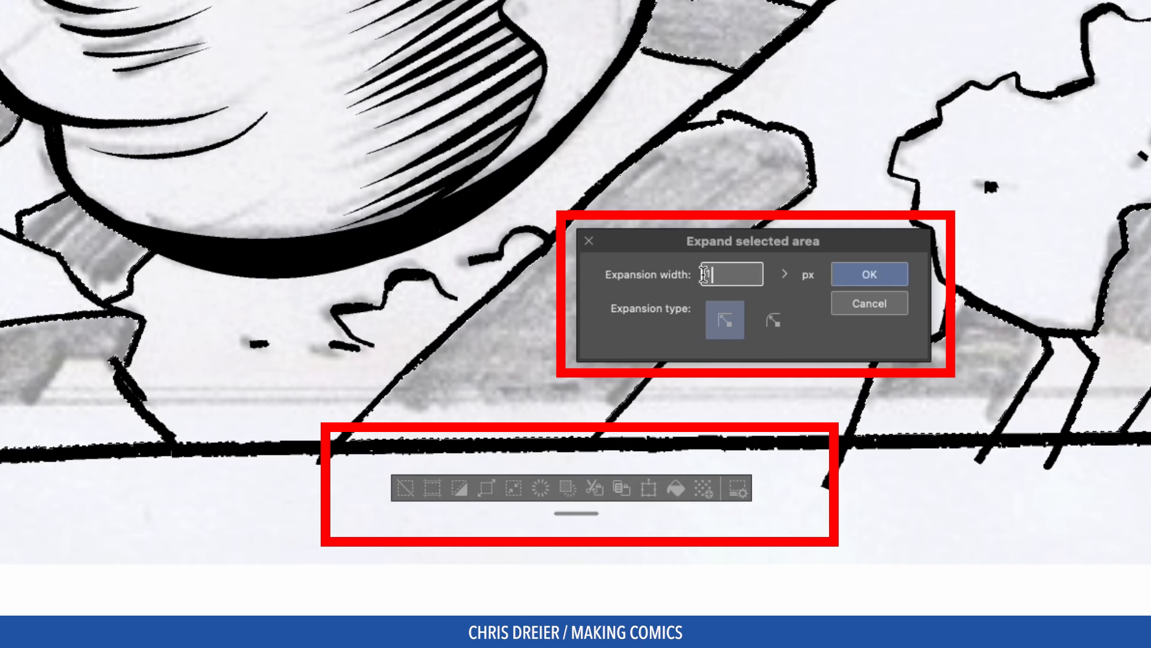
left_click(873, 274)
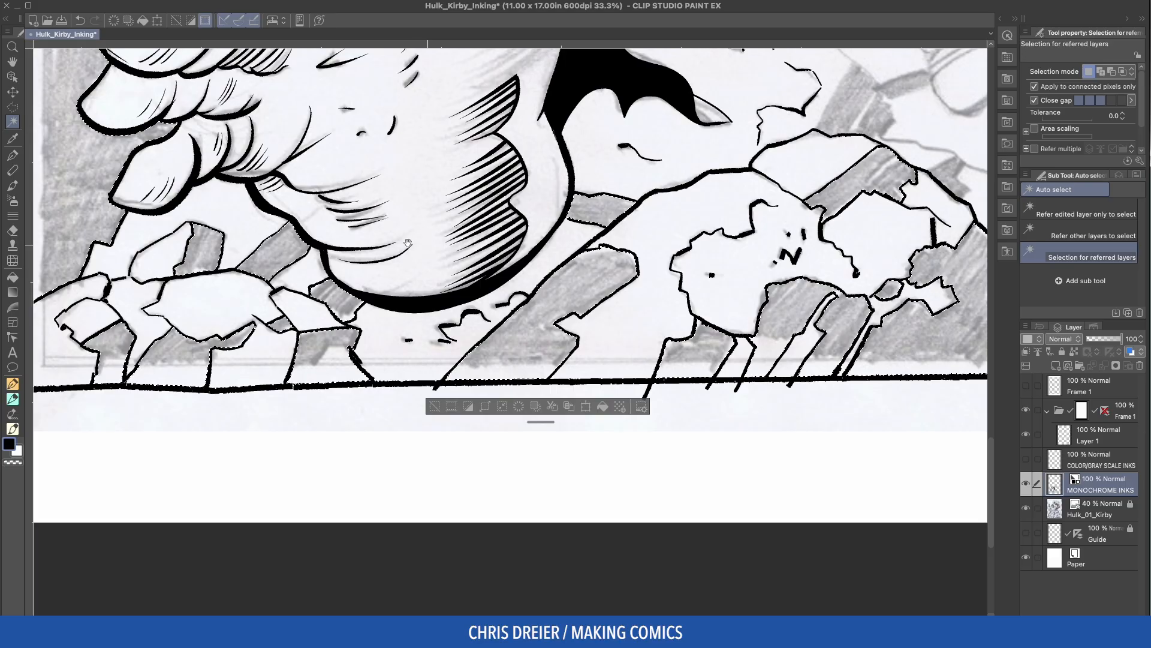
Step: Choose the CROSSHATCH marker brush for the selected shadow areas
scroll(510, 281, "right", 1)
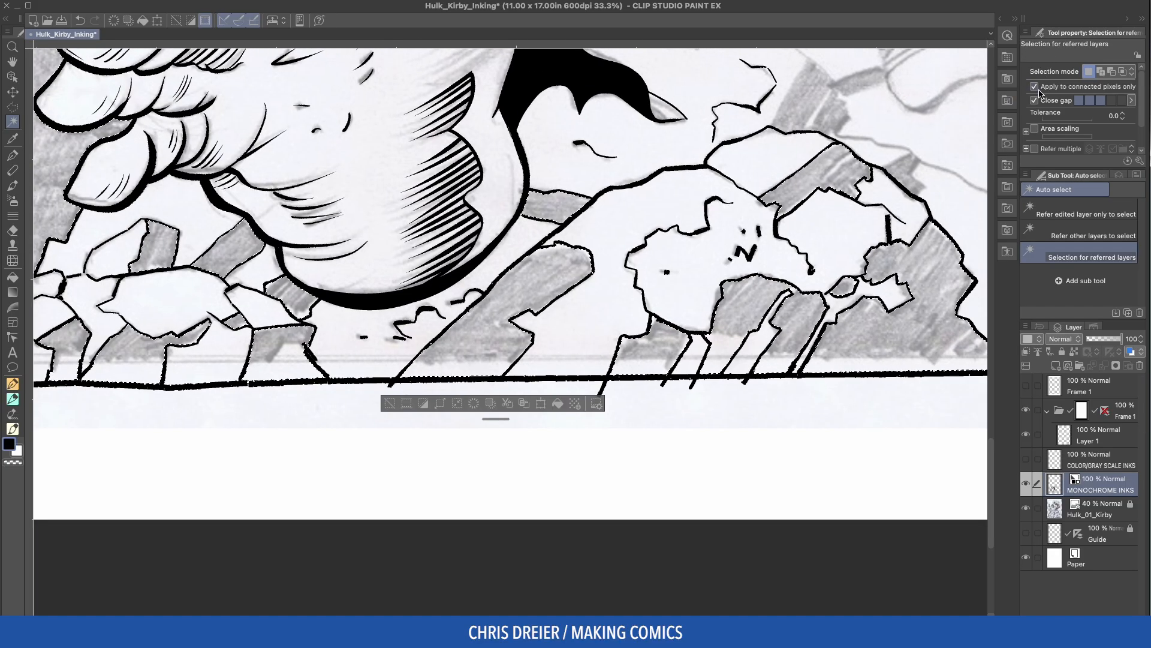
key("p")
left_click(1083, 190)
scroll(1076, 252, "down", 4)
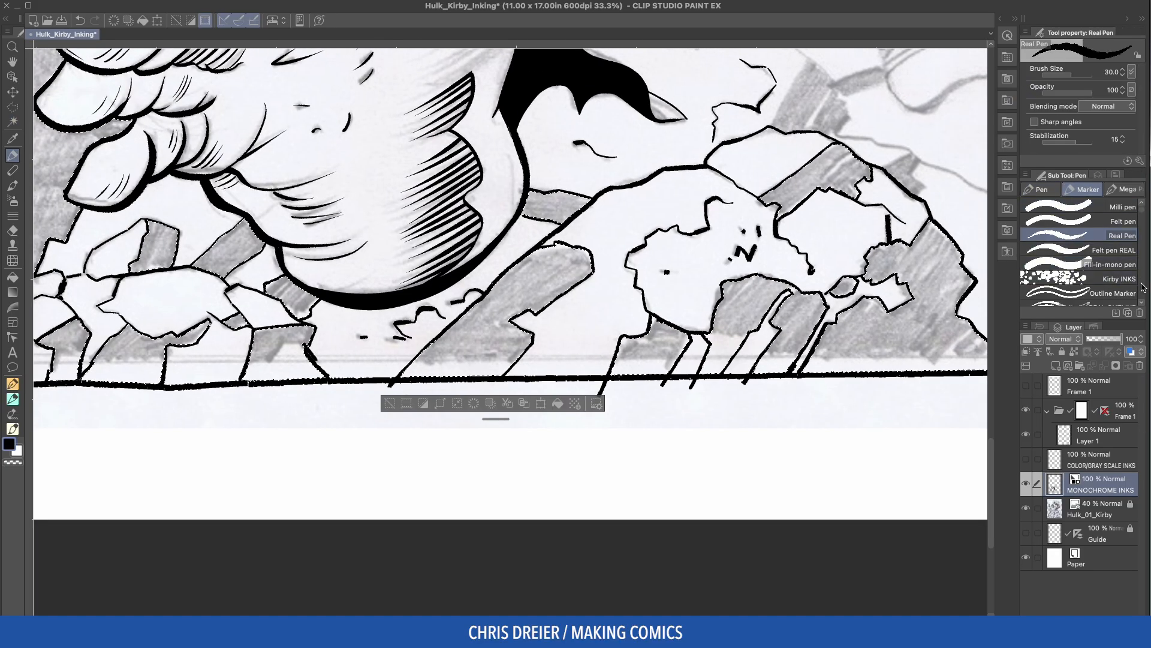
left_click(1045, 253)
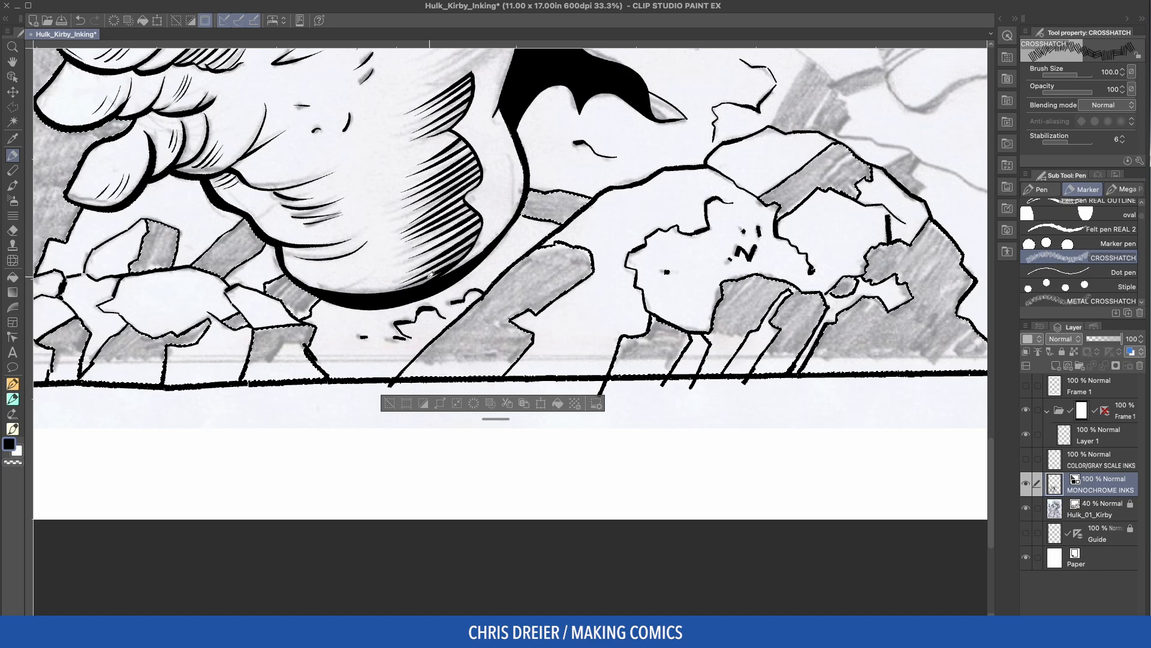
Step: Set the CROSSHATCH brush size to 170 and crosshatch the slanted rock and the small wedge beside the heel
key("ctrl+minus")
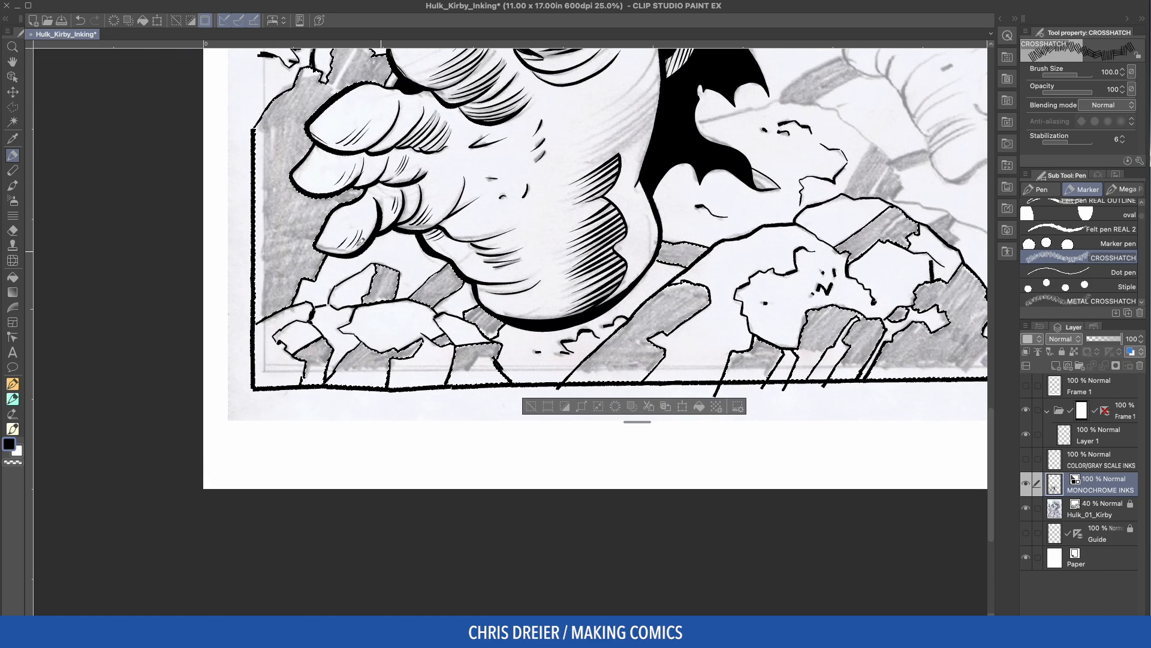
mouse_move(697, 255)
left_mouse_down()
mouse_move(682, 236)
mouse_move(659, 260)
mouse_move(686, 263)
left_mouse_up()
key("ctrl+z")
key("bracketright")
key("bracketright")
key("bracketright")
mouse_move(679, 289)
left_mouse_down()
mouse_move(656, 339)
mouse_move(622, 383)
mouse_move(584, 398)
mouse_move(559, 386)
mouse_move(681, 289)
mouse_move(623, 343)
left_mouse_up()
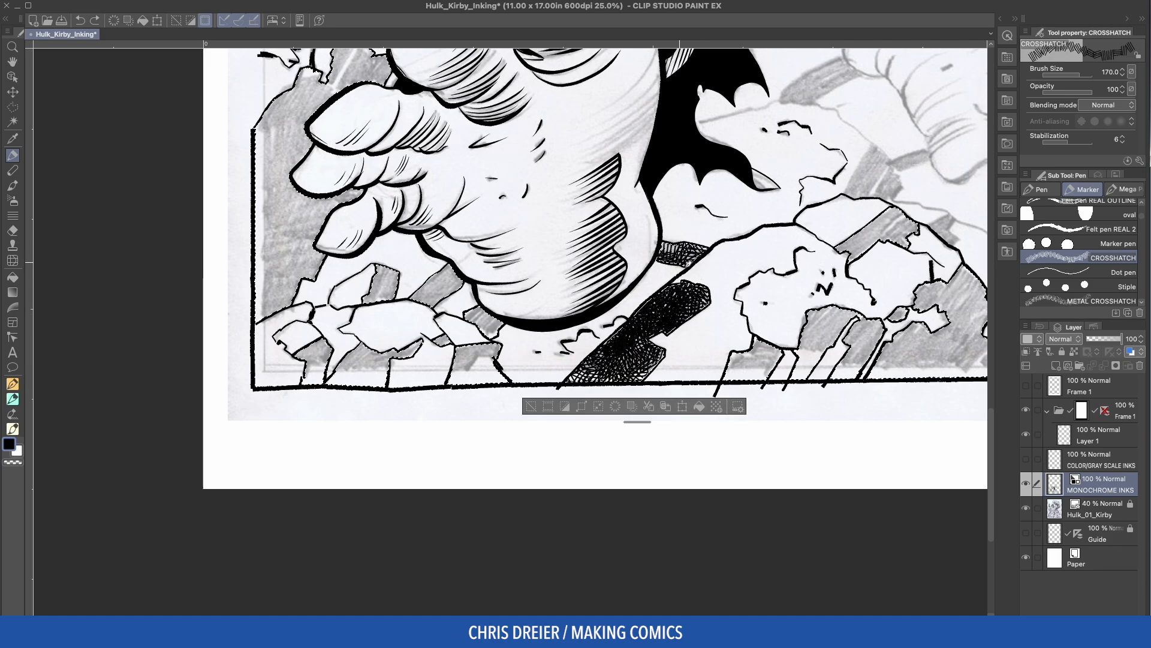
left_click_drag(680, 262, 701, 251)
Step: Crosshatch the selected rock shadows on the toe side of the foot and beneath the large cracked rock
mouse_move(462, 286)
left_mouse_down()
mouse_move(453, 294)
mouse_move(486, 330)
left_mouse_up()
mouse_move(476, 350)
left_mouse_down()
mouse_move(453, 377)
mouse_move(486, 328)
mouse_move(482, 366)
mouse_move(423, 300)
mouse_move(440, 286)
mouse_move(399, 351)
mouse_move(414, 345)
mouse_move(364, 382)
mouse_move(381, 285)
mouse_move(327, 363)
mouse_move(309, 354)
mouse_move(310, 386)
mouse_move(389, 288)
mouse_move(377, 282)
mouse_move(435, 282)
mouse_move(484, 312)
mouse_move(499, 375)
left_mouse_up()
mouse_move(600, 359)
left_mouse_down()
mouse_move(589, 377)
mouse_move(635, 373)
mouse_move(580, 367)
left_mouse_up()
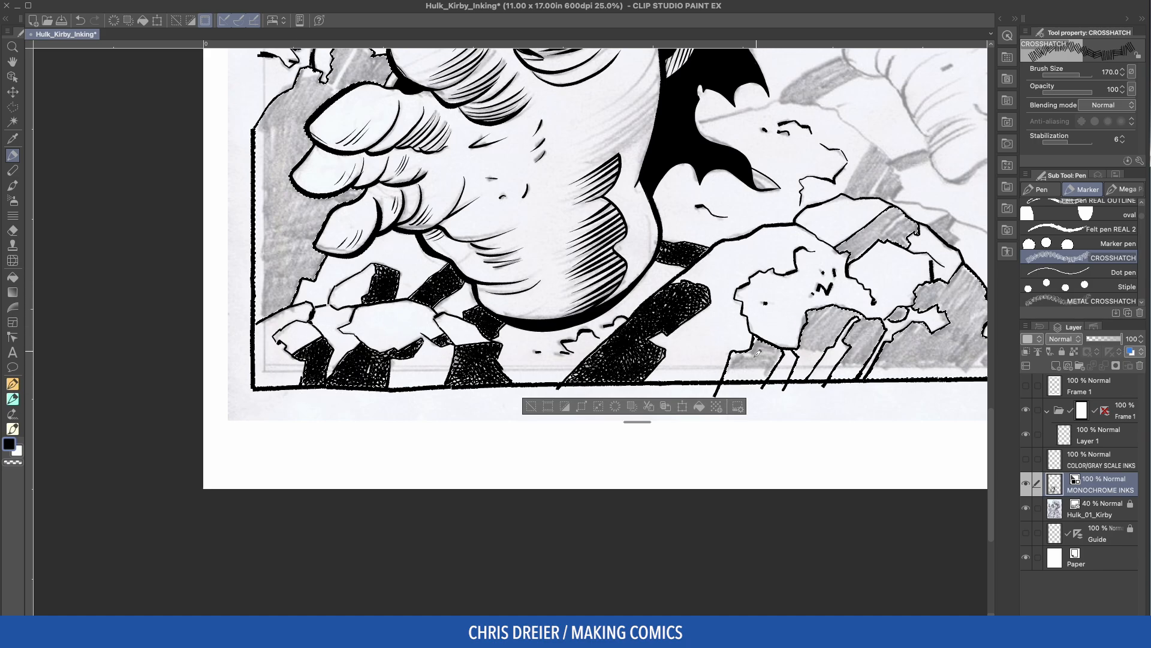
mouse_move(757, 353)
left_mouse_down()
mouse_move(744, 378)
mouse_move(821, 318)
mouse_move(855, 330)
mouse_move(875, 360)
mouse_move(771, 360)
mouse_move(839, 324)
mouse_move(809, 360)
left_mouse_up()
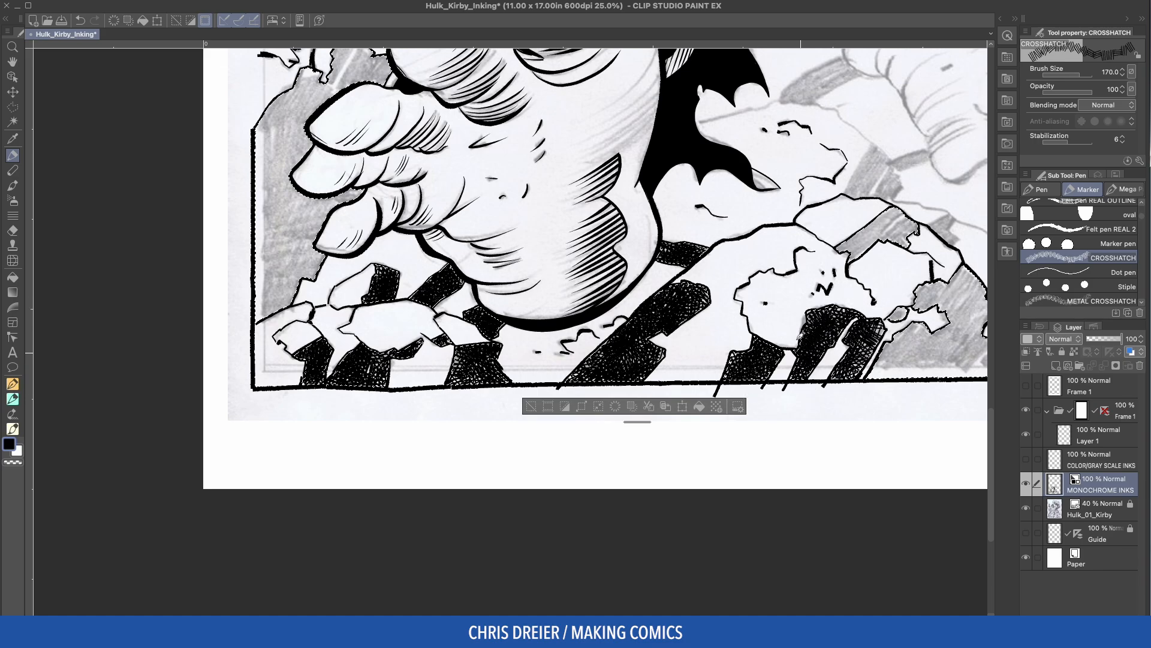
Step: Crosshatch the remaining shadows on the far rocks and the dark background behind the toes
mouse_move(855, 279)
left_mouse_down()
mouse_move(698, 289)
mouse_move(689, 264)
left_mouse_up()
mouse_move(707, 208)
left_mouse_down()
mouse_move(749, 205)
mouse_move(800, 257)
mouse_move(827, 336)
mouse_move(739, 309)
mouse_move(737, 236)
mouse_move(701, 255)
left_mouse_up()
left_click_drag(420, 209, 585, 275)
mouse_move(378, 129)
left_mouse_down()
mouse_move(287, 366)
mouse_move(359, 126)
left_mouse_up()
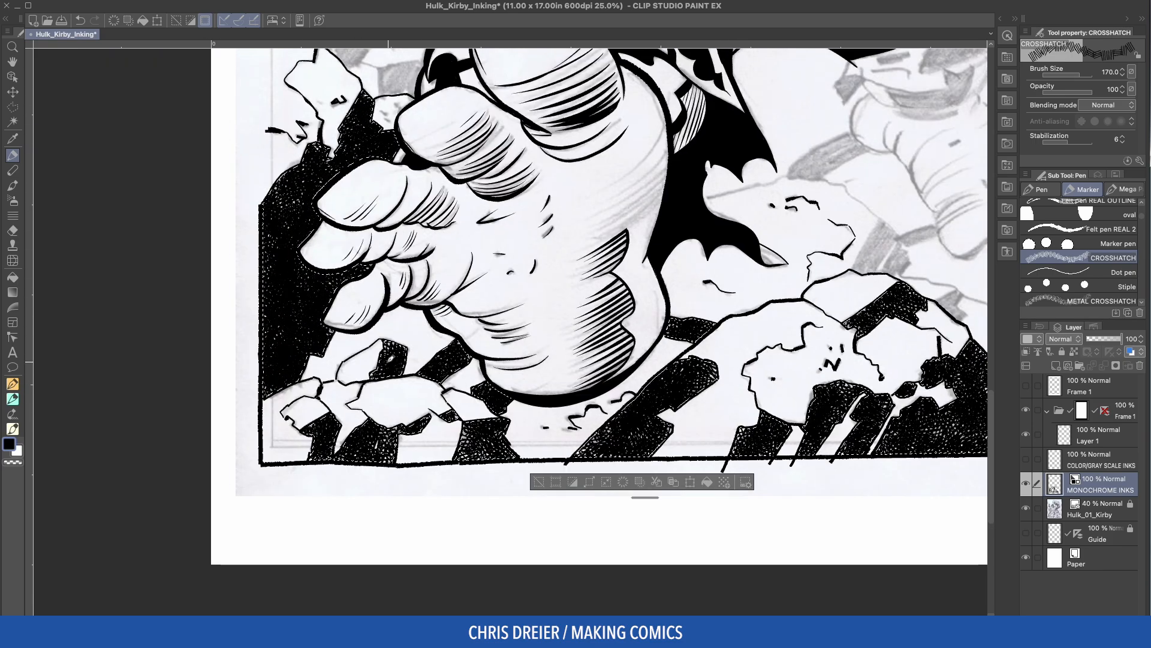
Step: Deselect the crosshatched areas, show the top Frame 1 layer again, and review the shading around the foot
left_click_drag(530, 173, 471, 262)
key("super+minus")
key("super+minus")
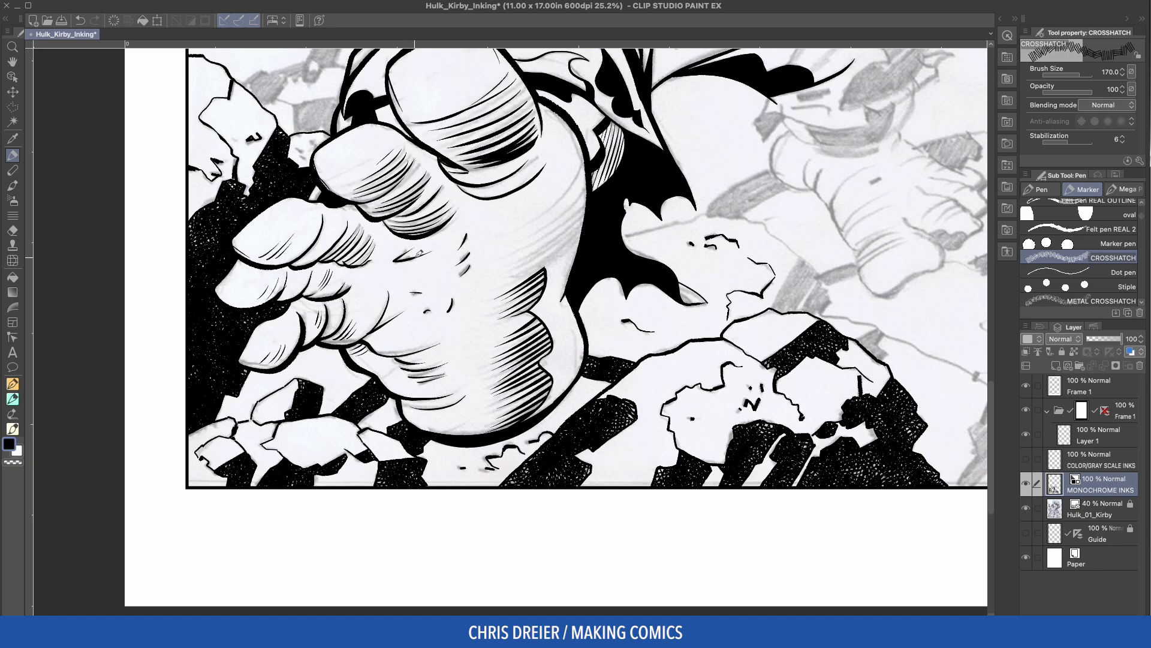
left_click_drag(527, 254, 447, 269)
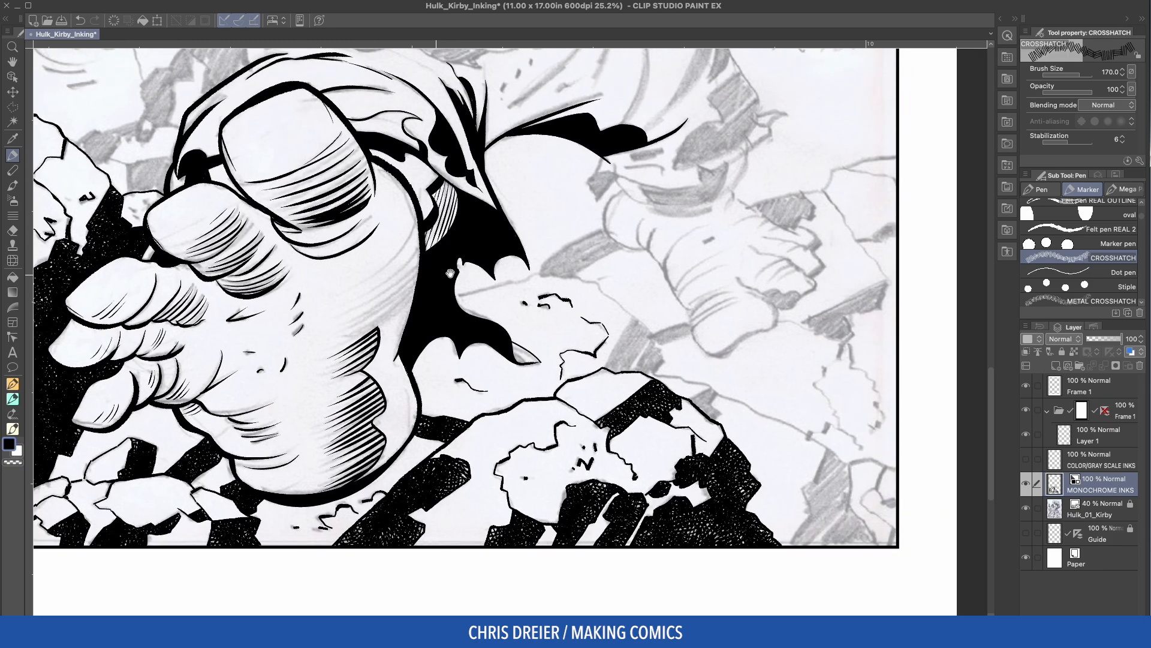
left_click_drag(306, 274, 406, 237)
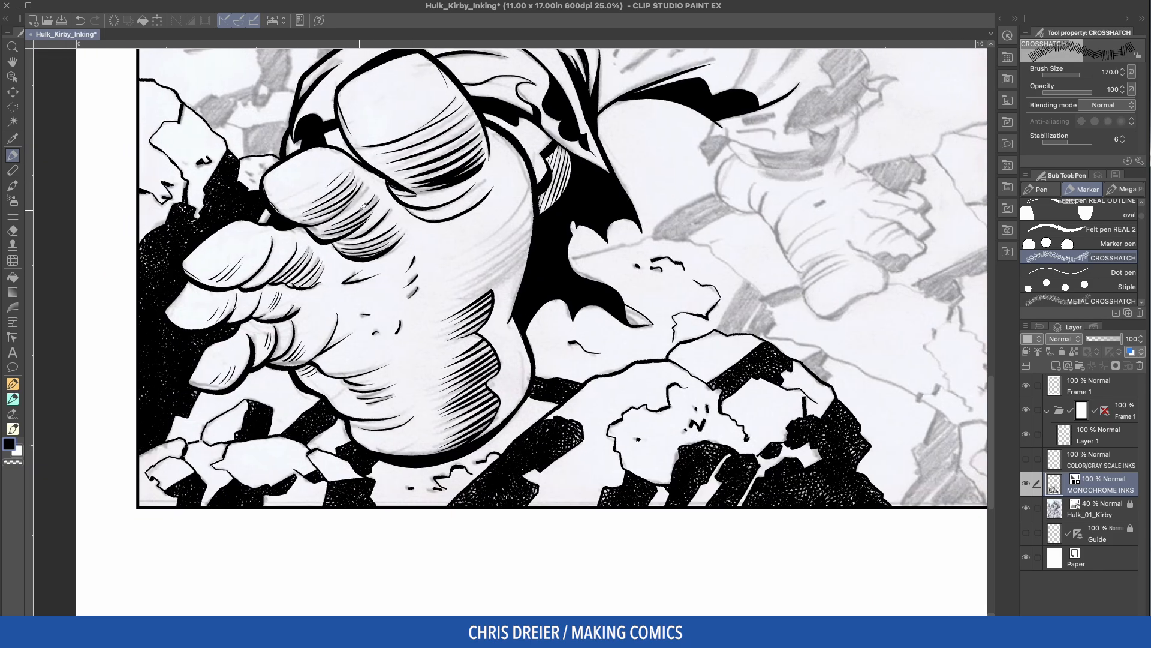